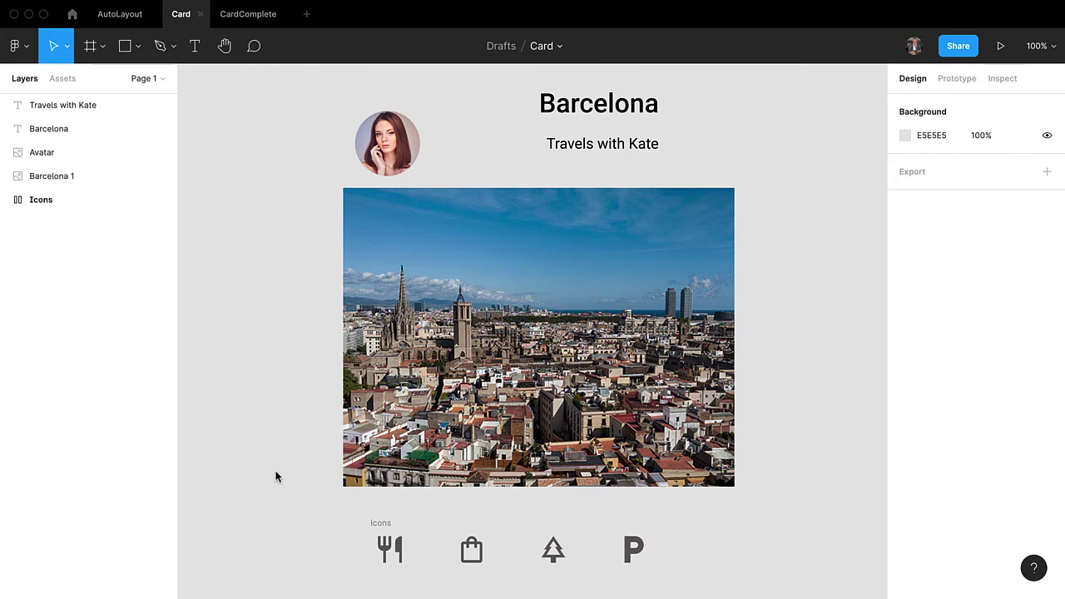
Wrap the Barcelona title and Travels with Kate subtitle in an auto-layout frame with 14 spacing, named Text
left_click_drag(530, 90, 679, 164)
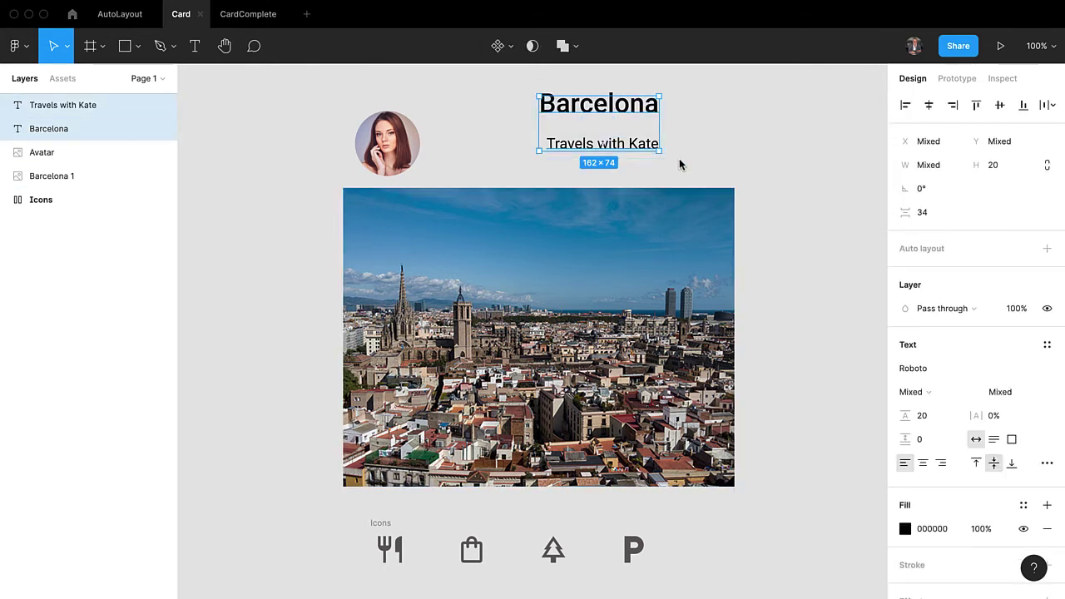
left_click(1047, 254)
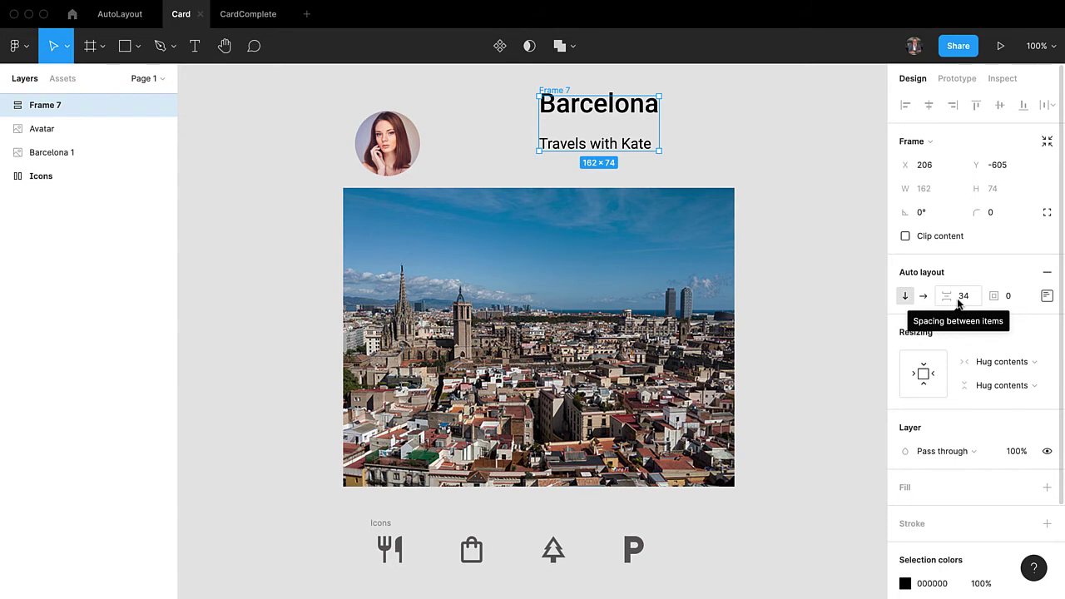
left_click(959, 301)
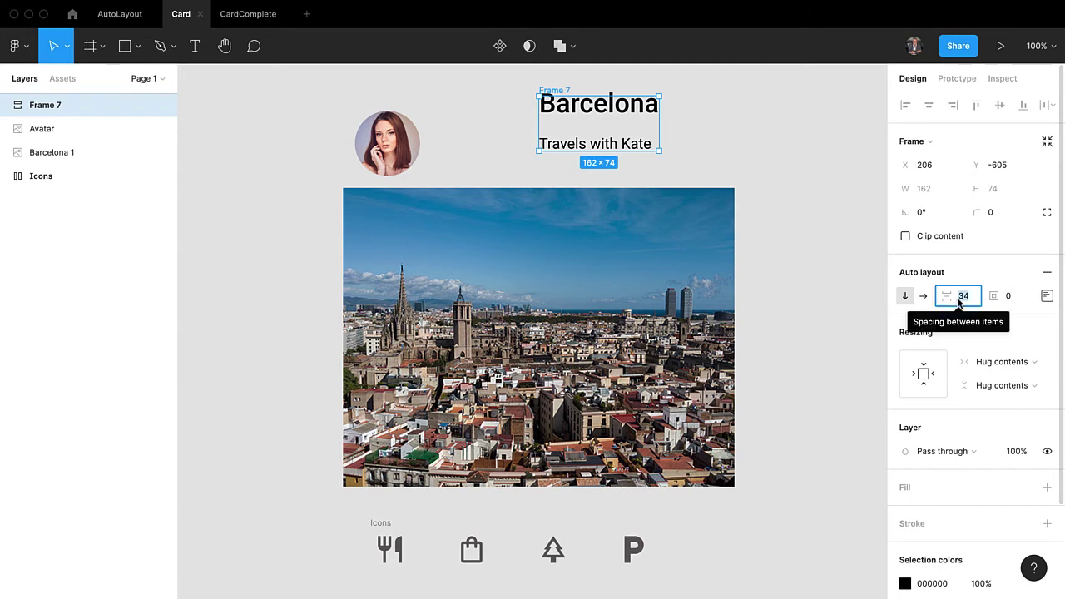
type("14")
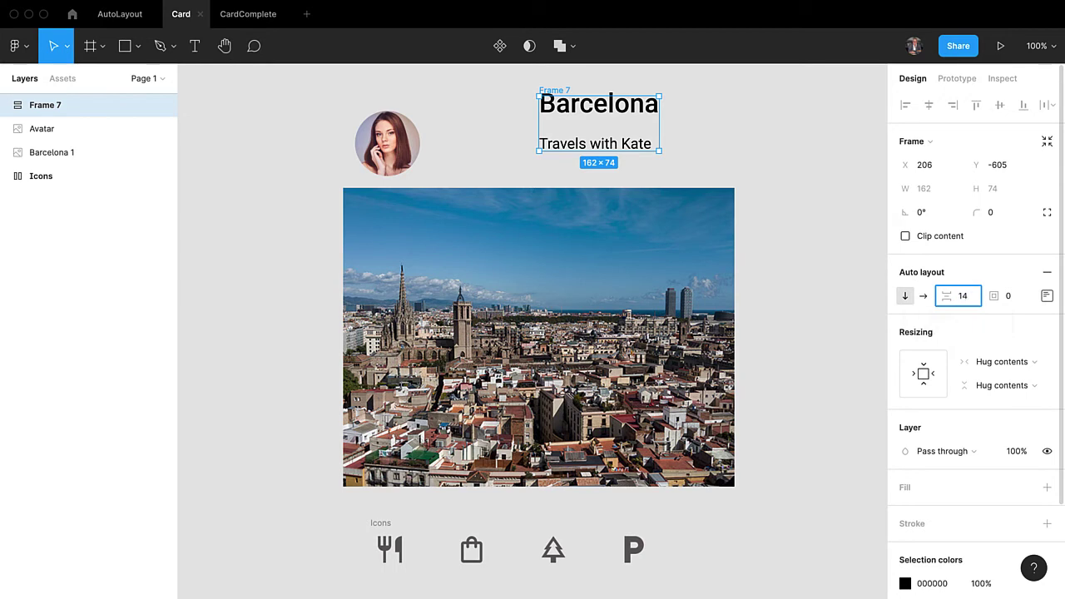
key("Return")
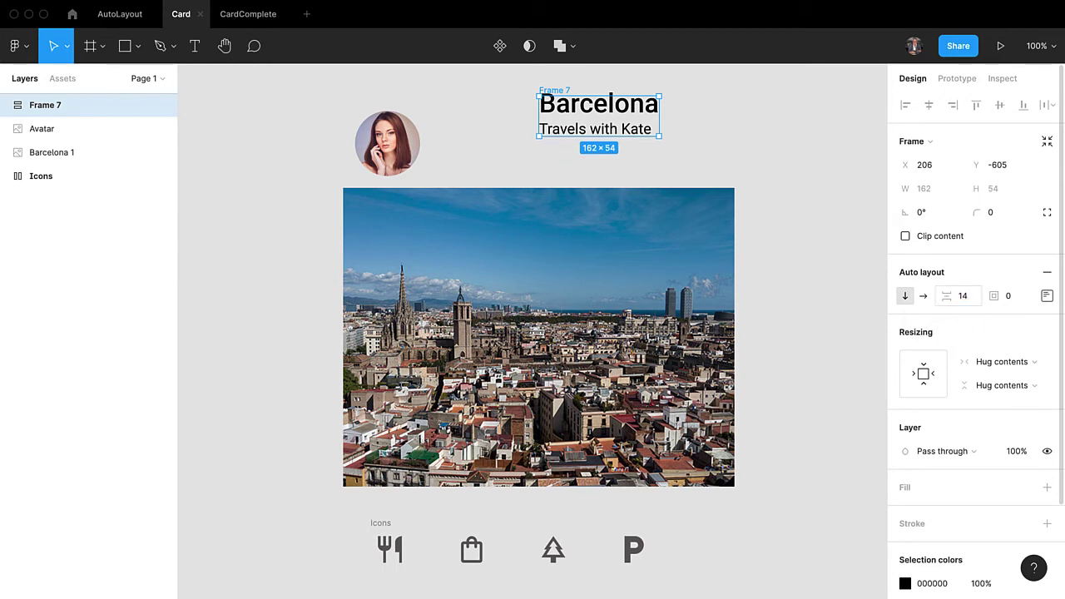
double_click(52, 107)
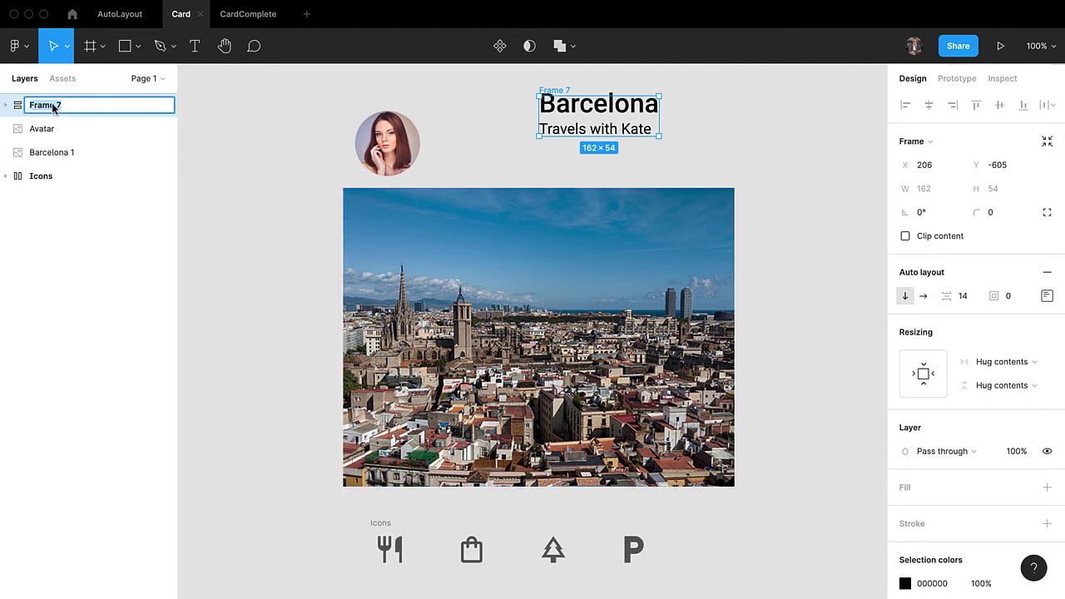
type("Text")
Nudge the Text frame, then wrap it with the avatar in a horizontal auto layout with a 10 gap
left_click(736, 167)
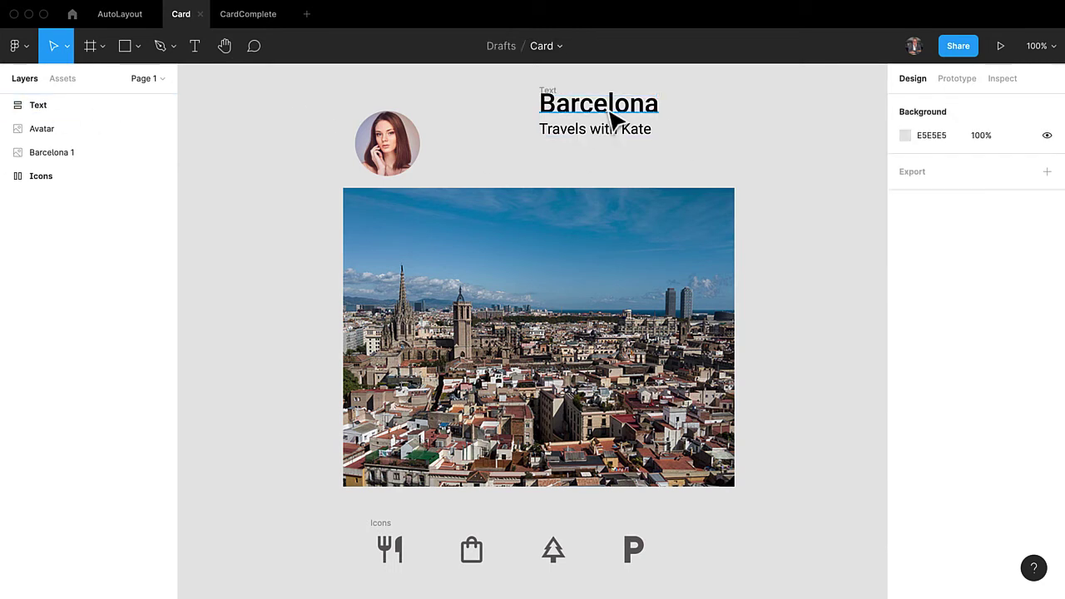
left_click(554, 102)
left_click_drag(558, 97, 576, 116)
left_click_drag(352, 83, 691, 186)
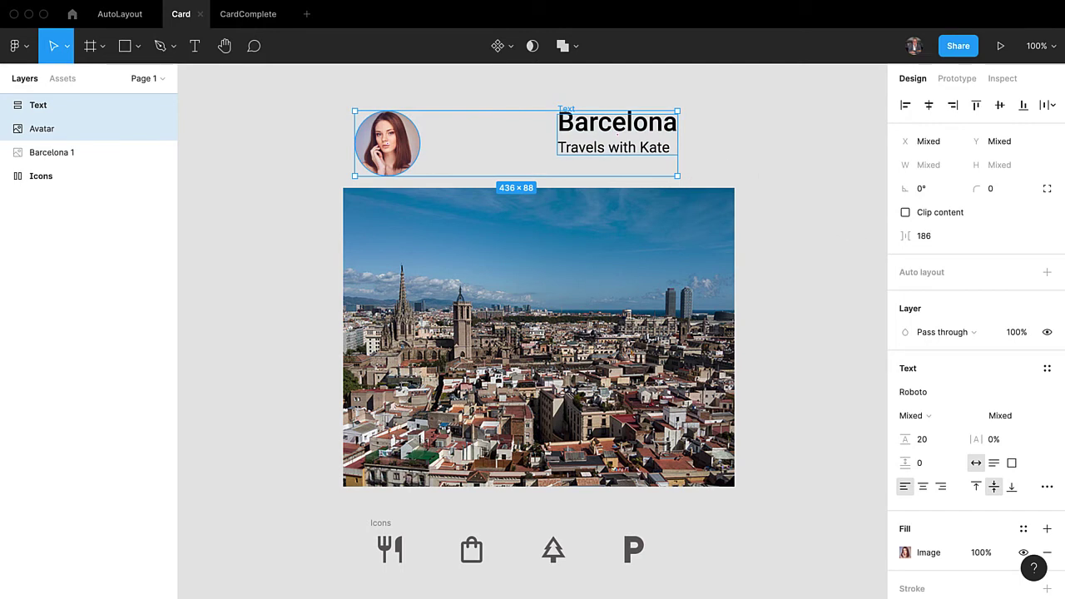
left_click(1046, 279)
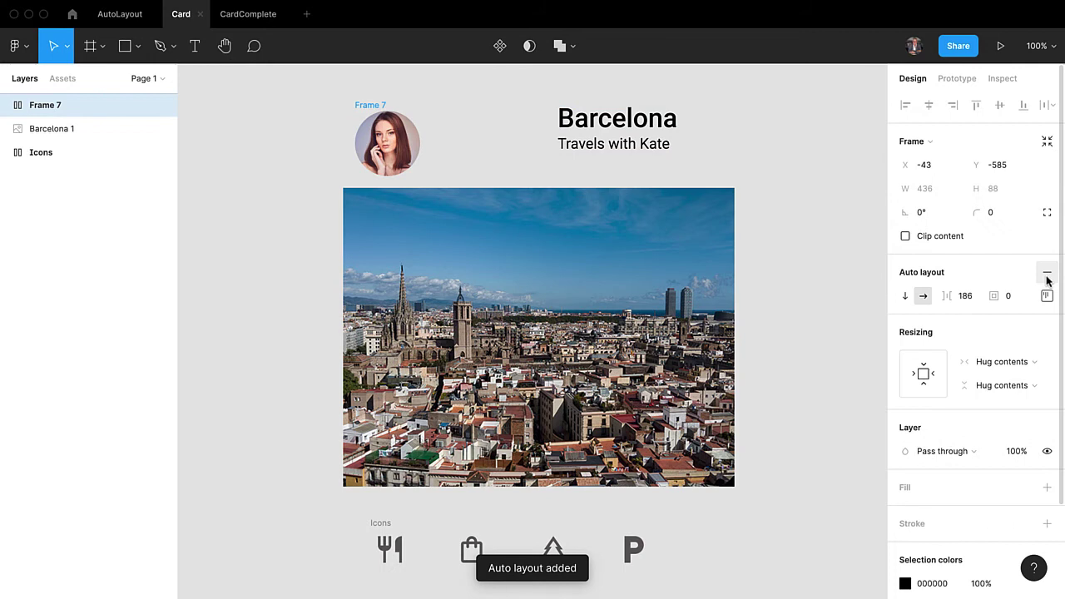
left_click(965, 301)
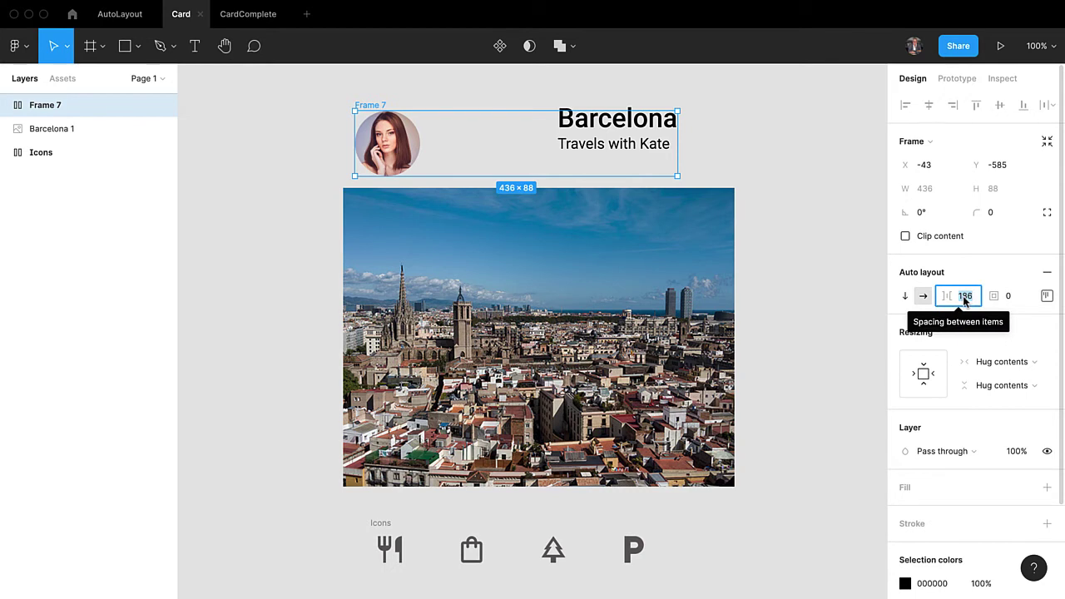
type("16")
key("Return")
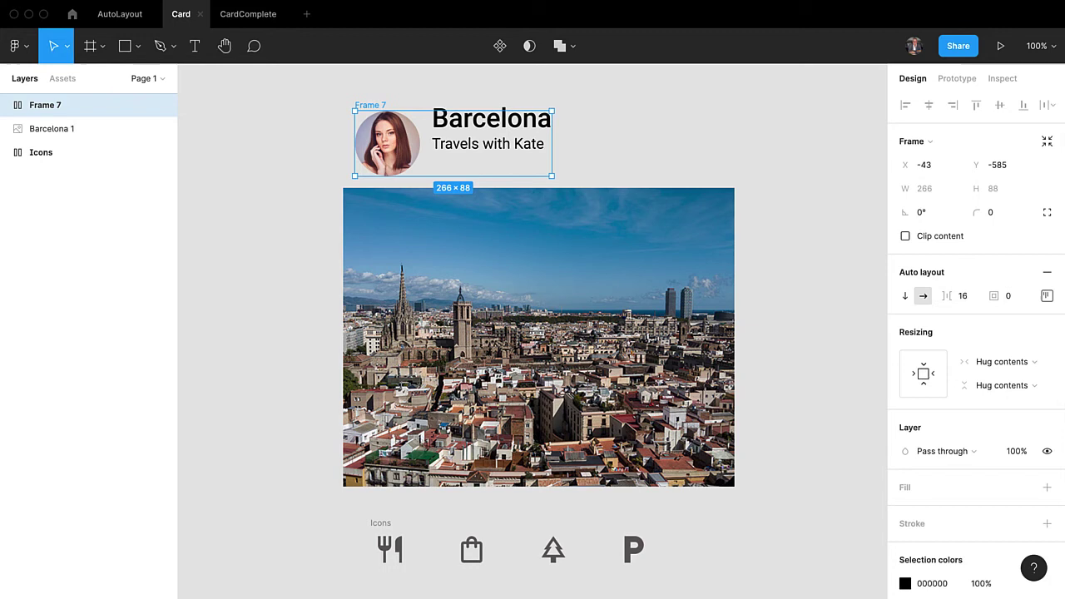
left_click(971, 297)
double_click(970, 297)
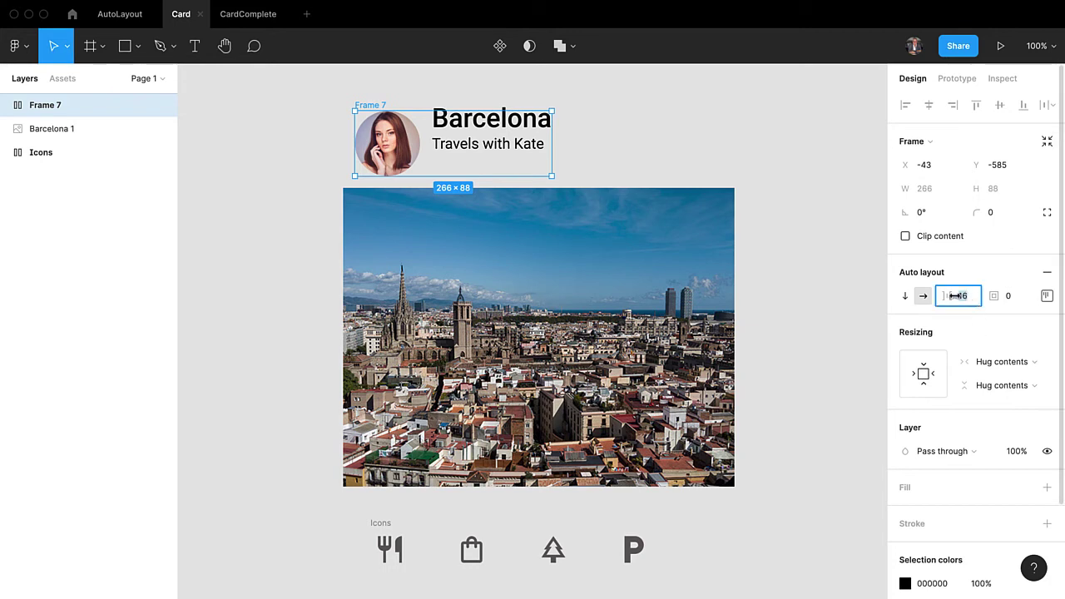
type("10")
key("Return")
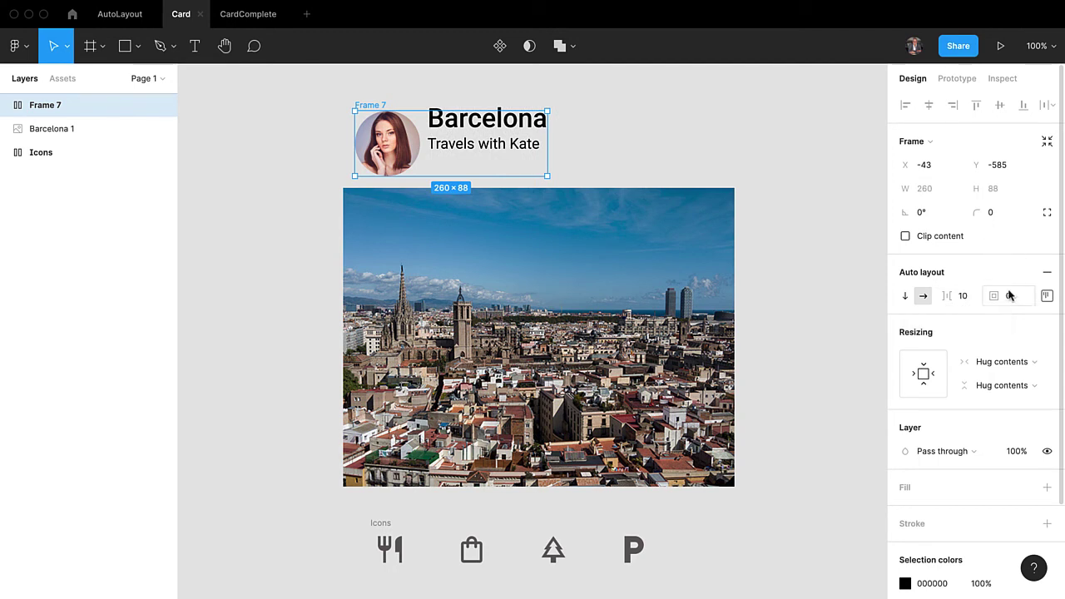
Centre the row's items vertically and rename the avatar-and-text frame Header
left_click(1046, 296)
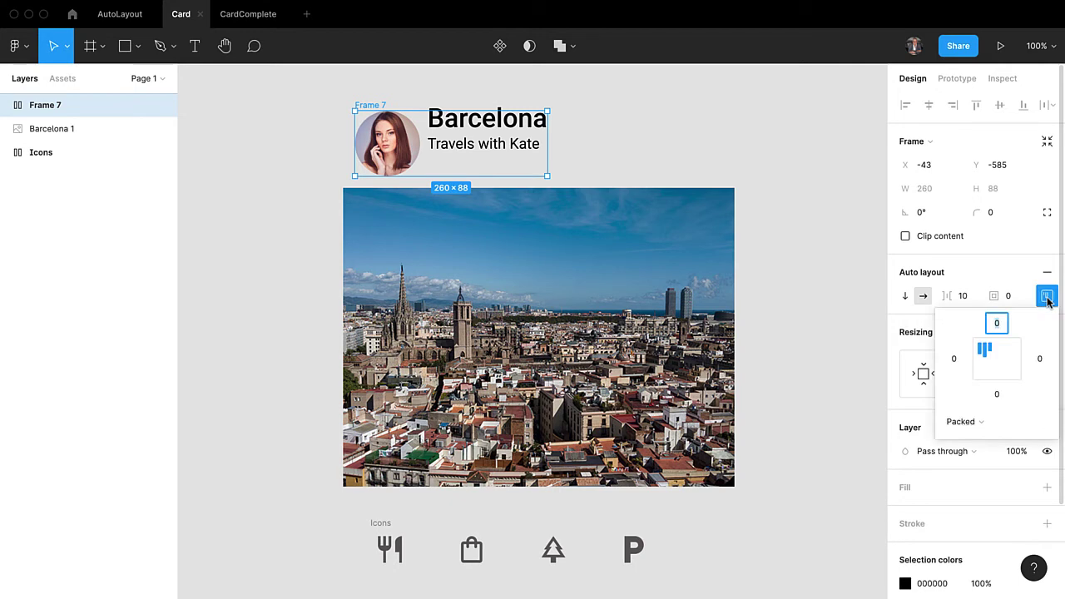
left_click(998, 366)
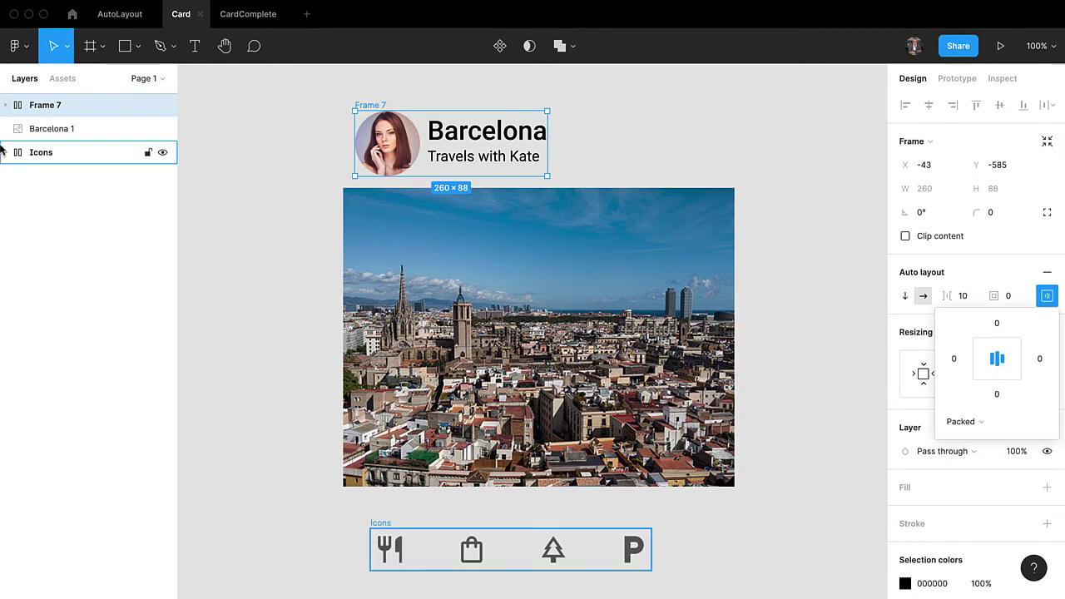
left_click(41, 158)
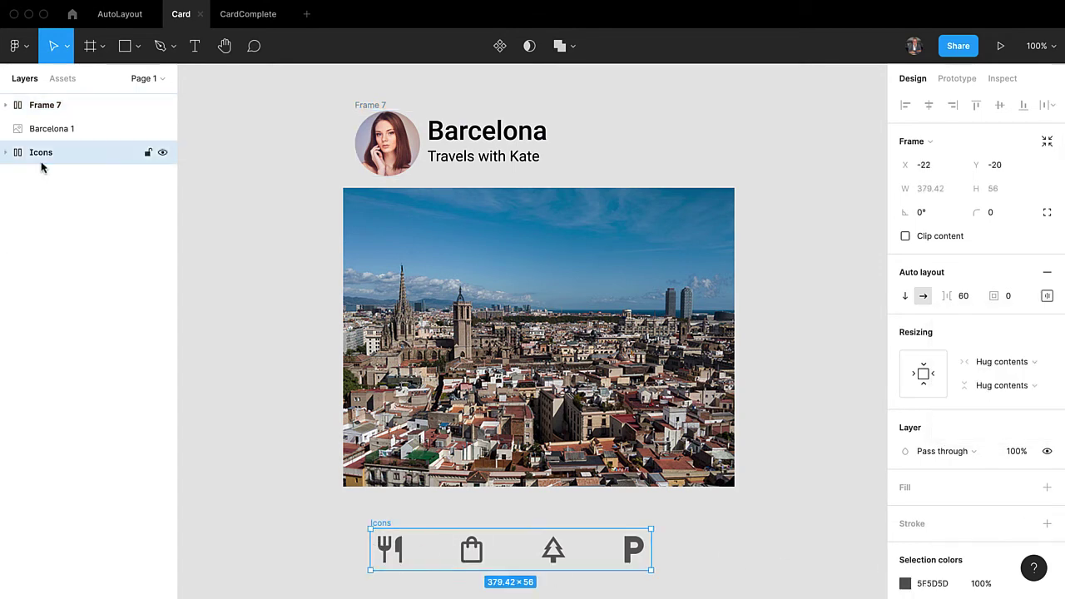
left_click(46, 109)
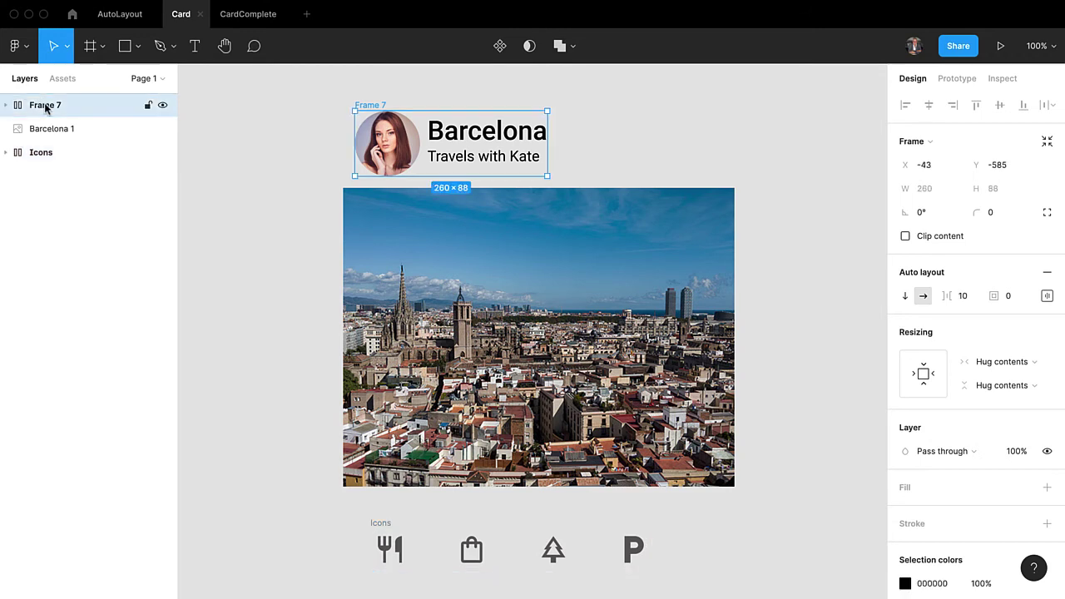
double_click(46, 108)
type("Header")
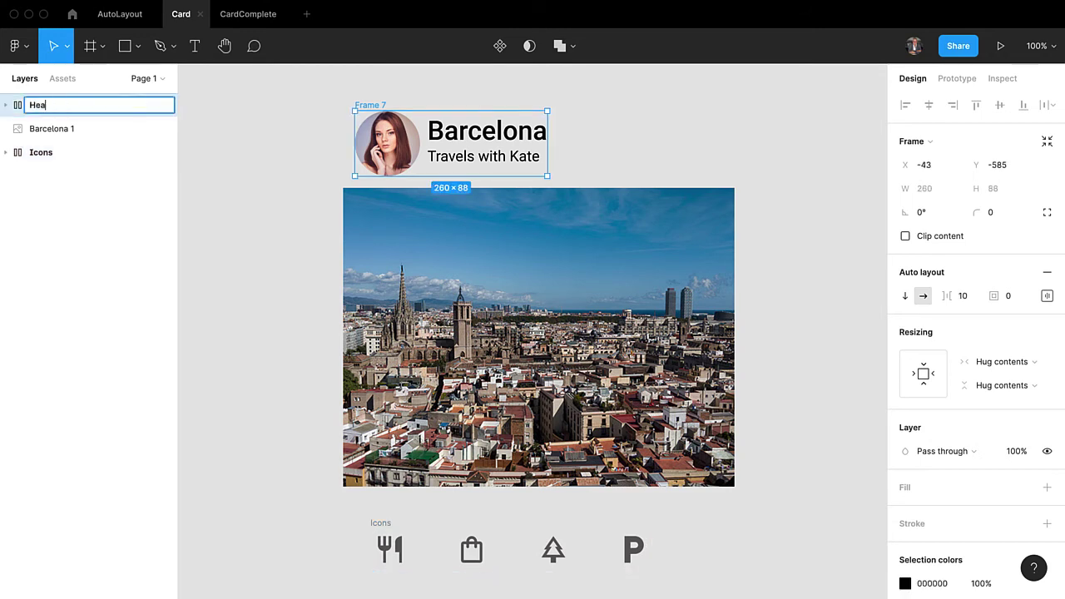
left_click(297, 356)
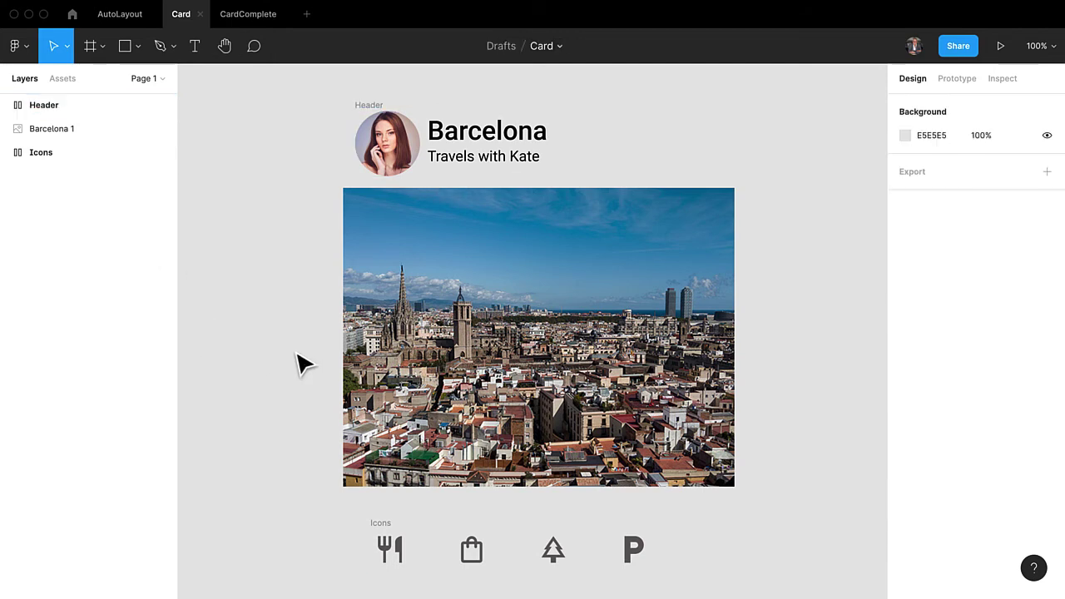
Add auto layout to Header, Barcelona 1 and Icons together, and name the new frame Card
left_click_drag(304, 80, 745, 469)
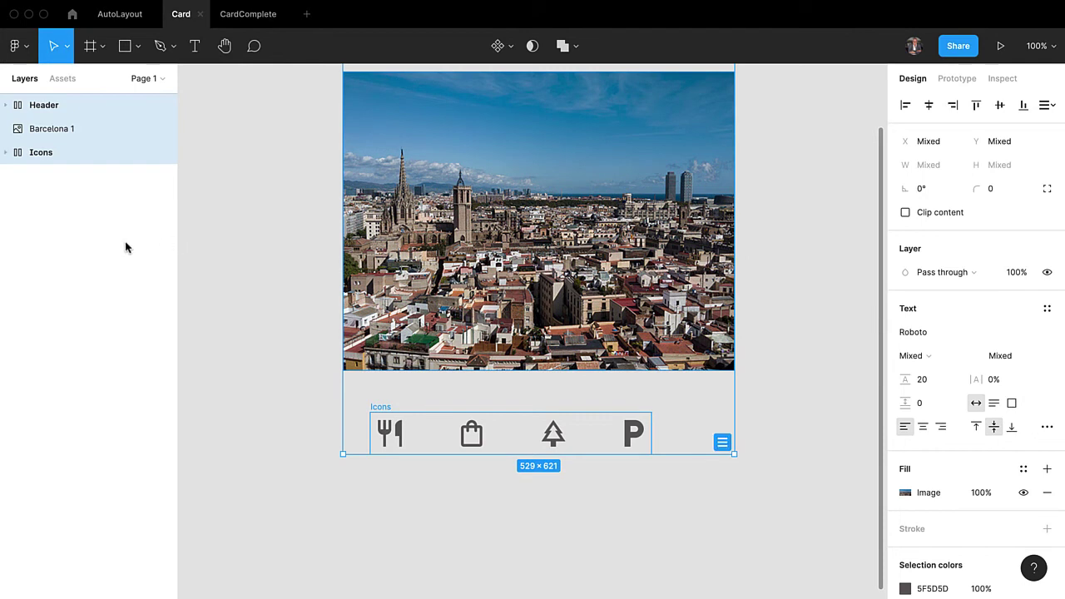
scroll(280, 381, "up", 2)
scroll(279, 380, "up", 3)
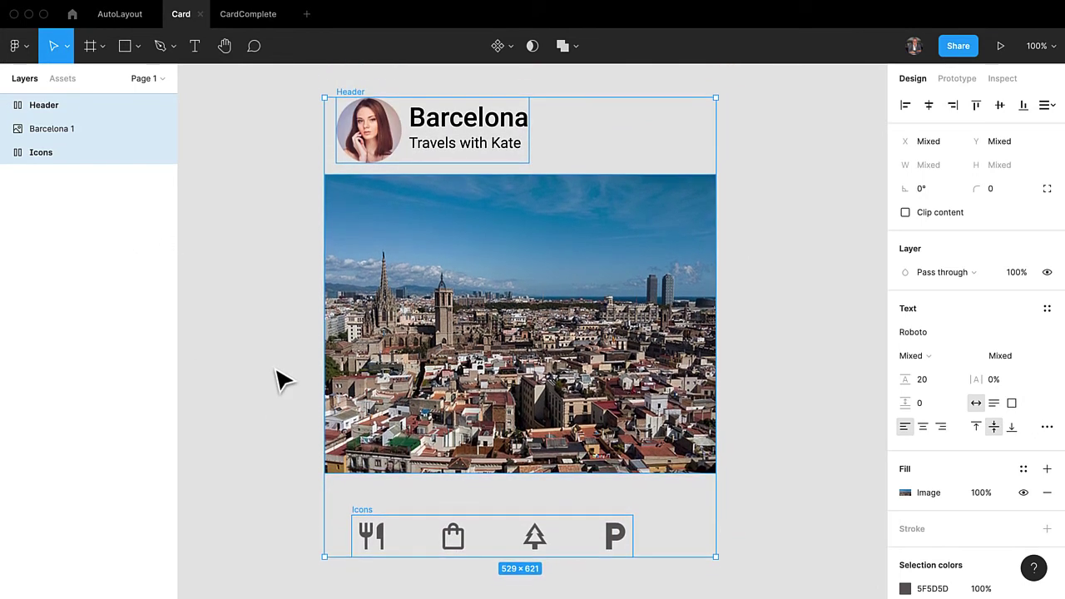
right_click(441, 243)
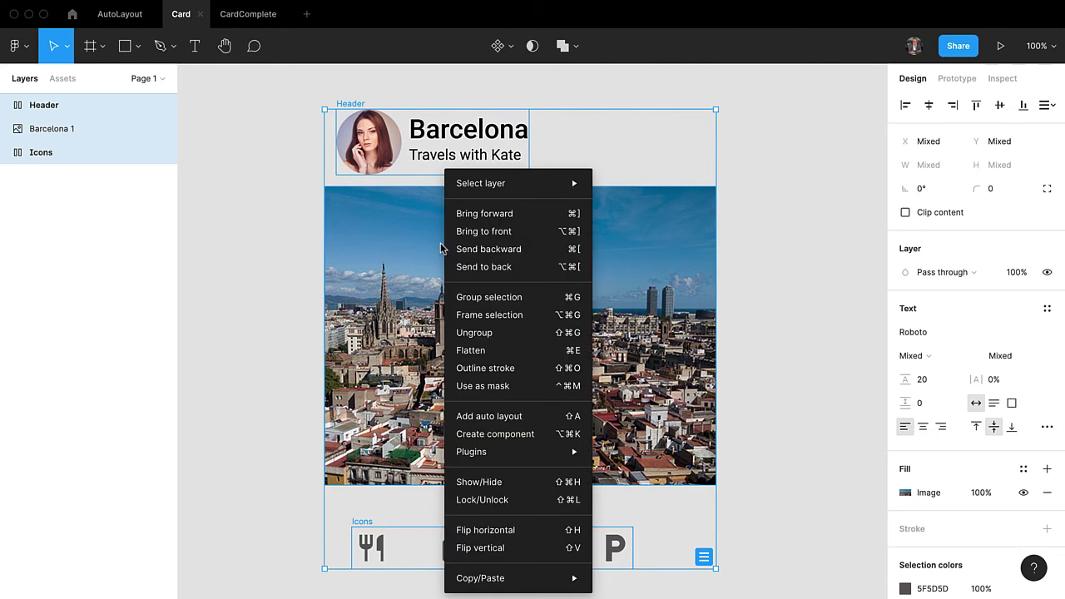
left_click(486, 425)
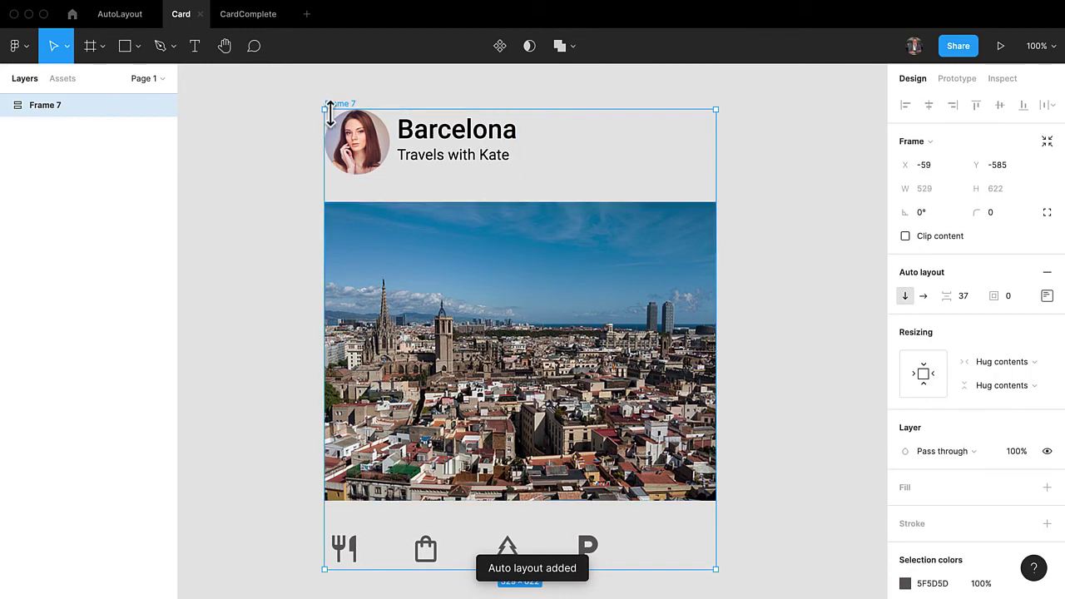
double_click(46, 109)
type("Card")
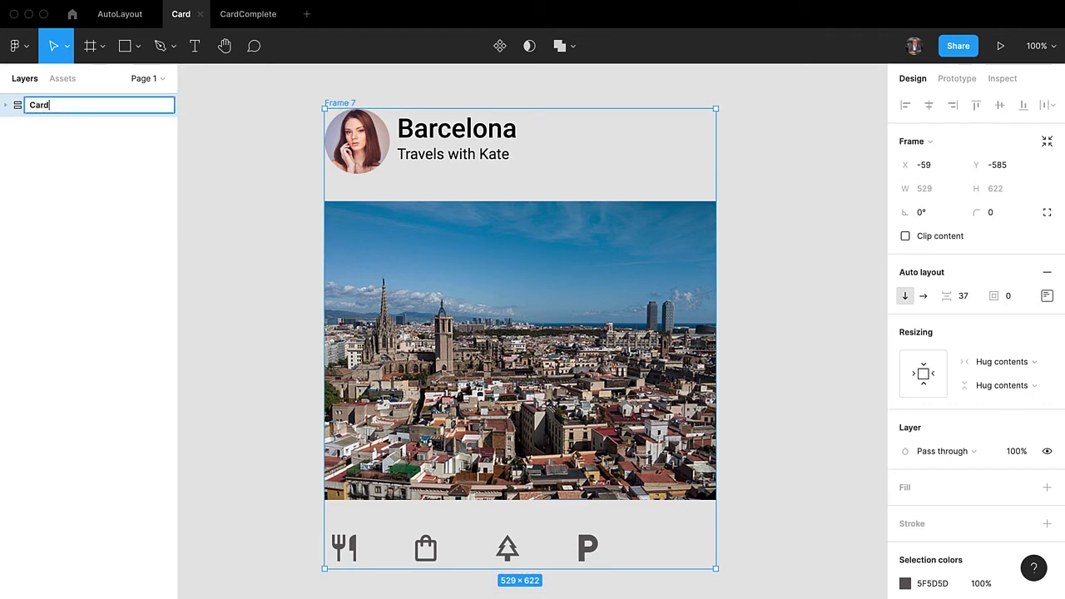
key("Return")
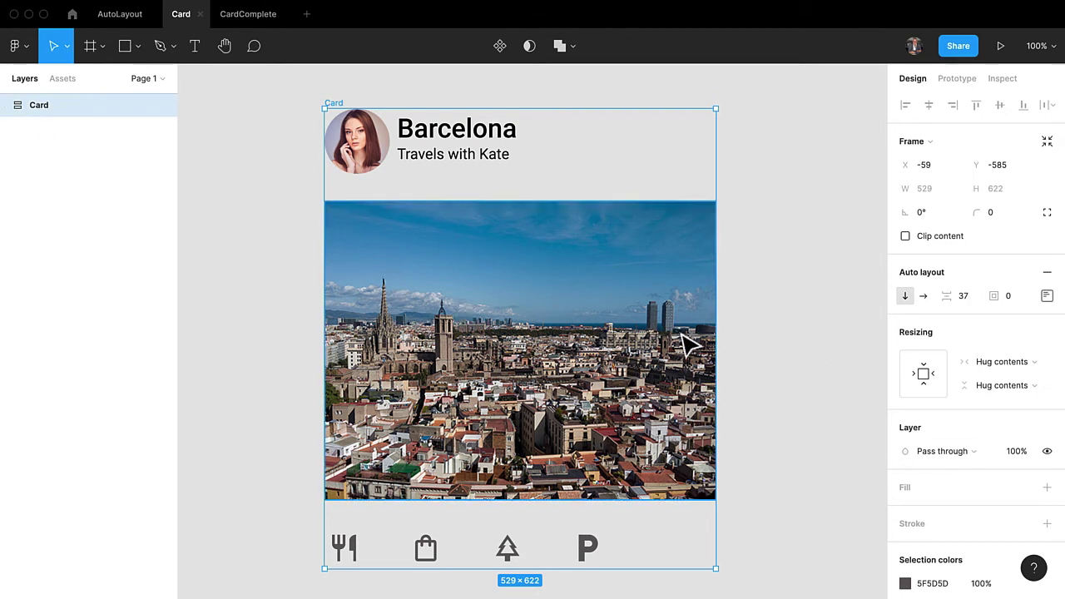
Add a white fill to Card and set its auto-layout spacing to 0
left_click(909, 491)
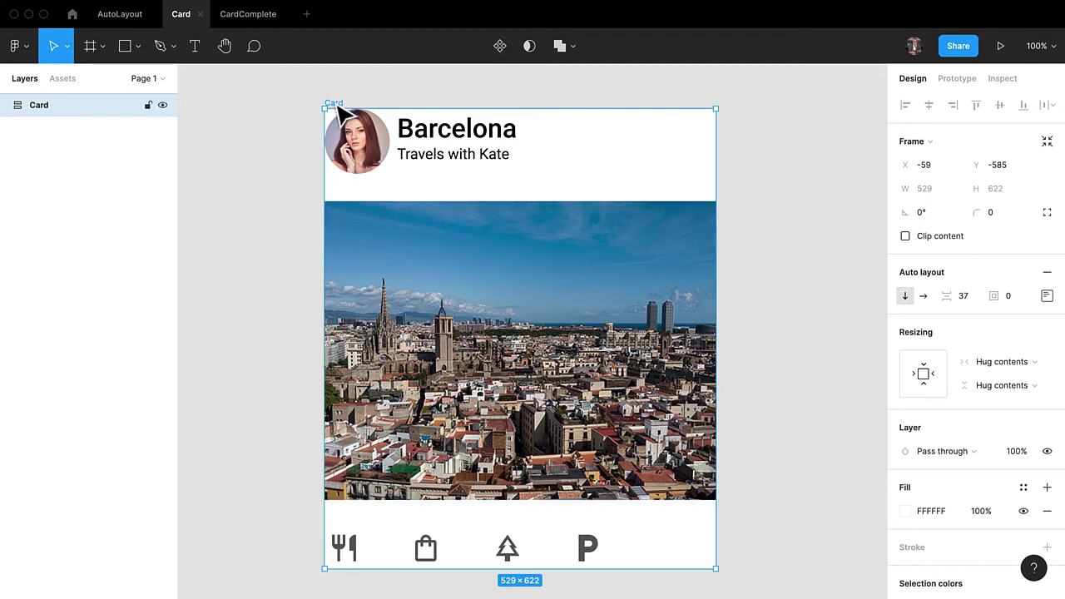
left_click(963, 301)
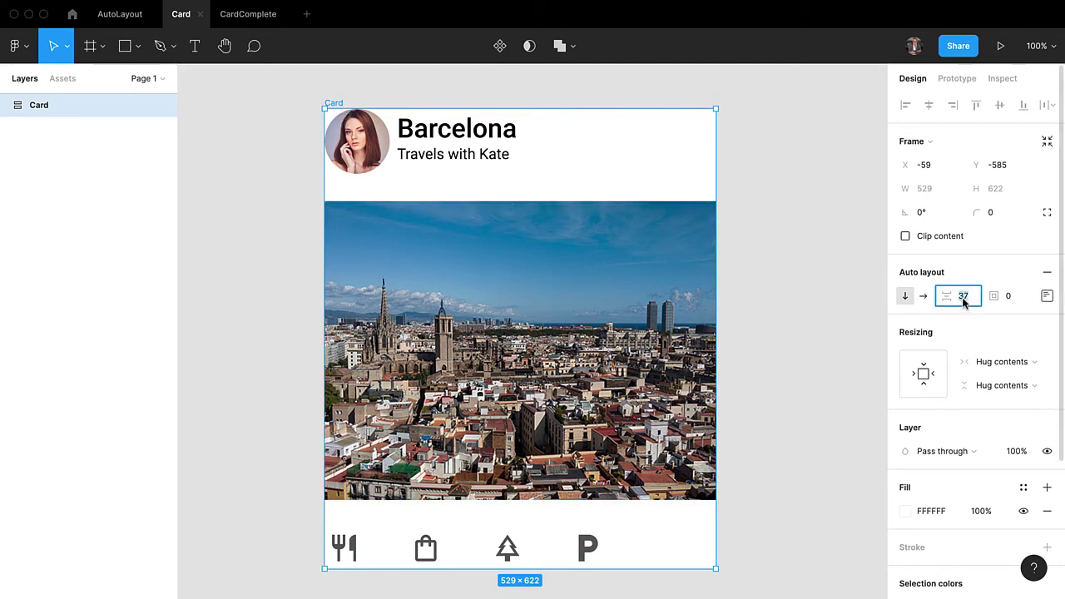
type("0")
key("Return")
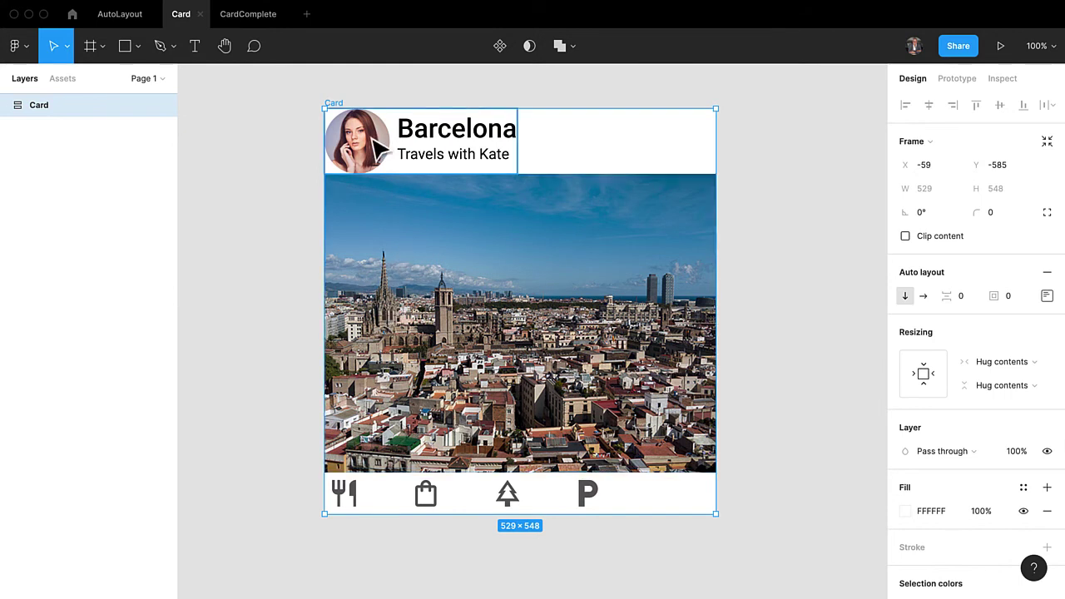
left_click(6, 105)
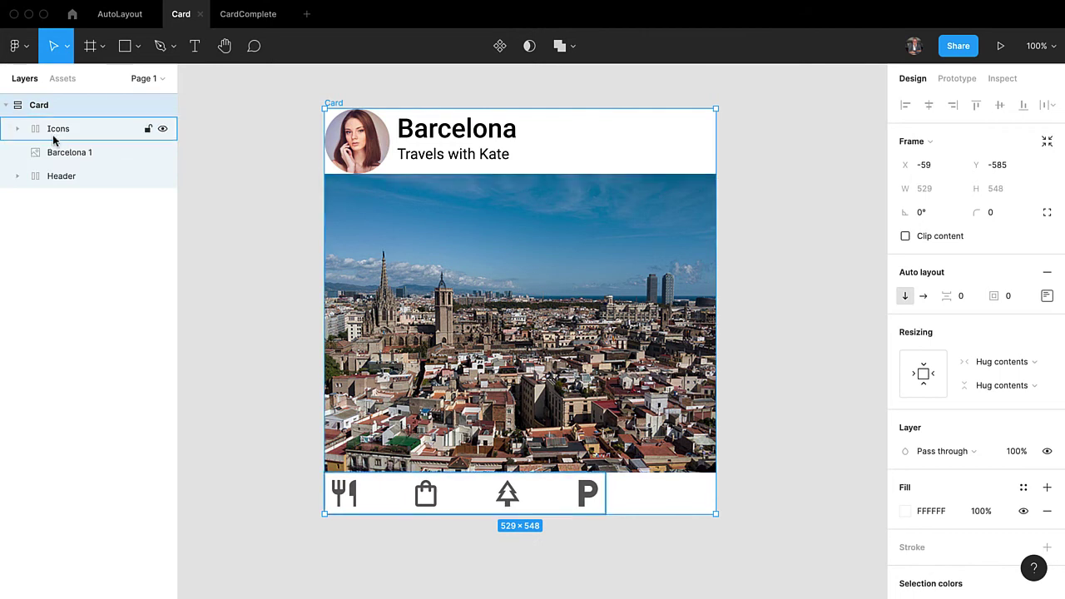
Set the Header frame's left, top and bottom auto-layout padding to 16 each
left_click(58, 177)
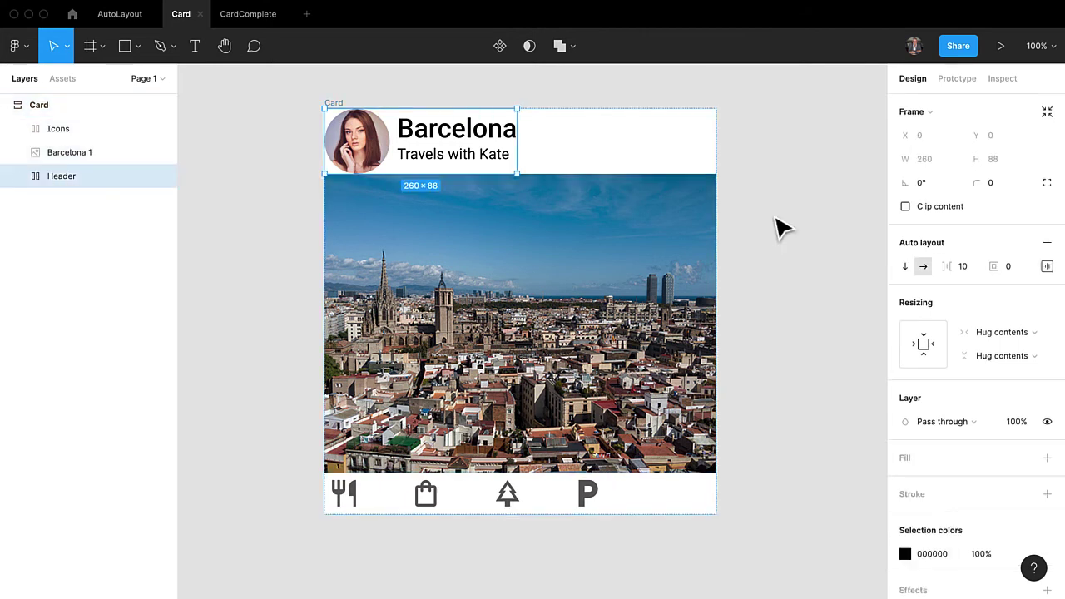
left_click(1047, 266)
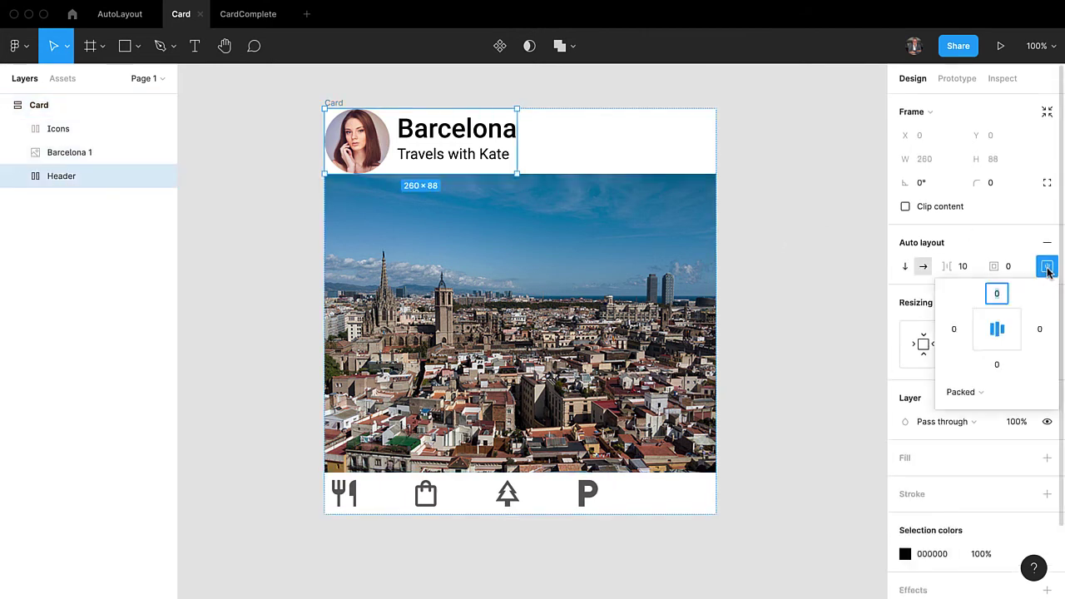
left_click(953, 330)
type("1")
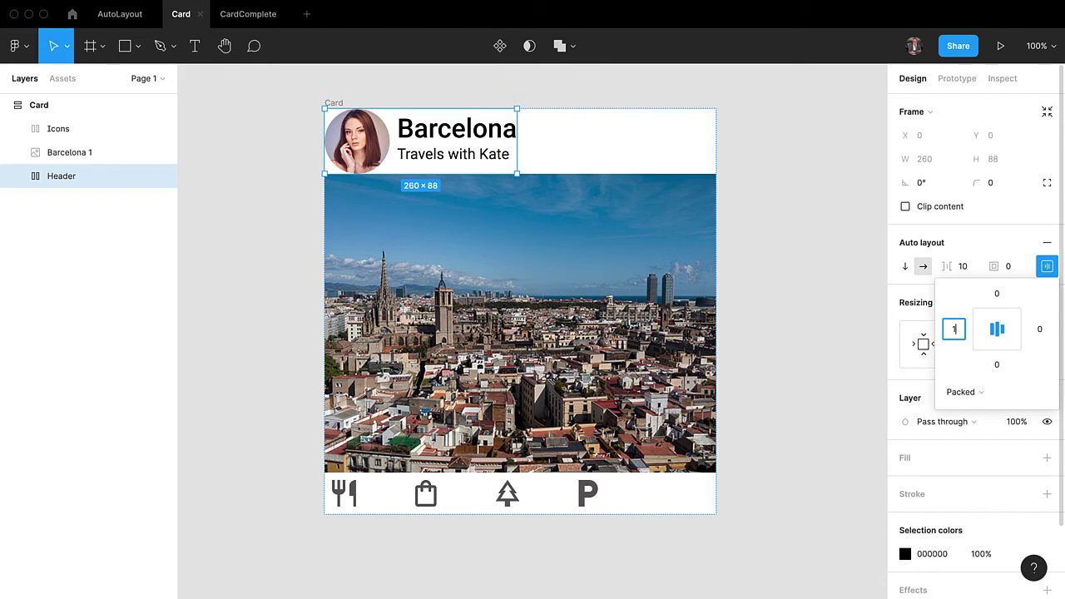
type("0")
left_click(955, 331)
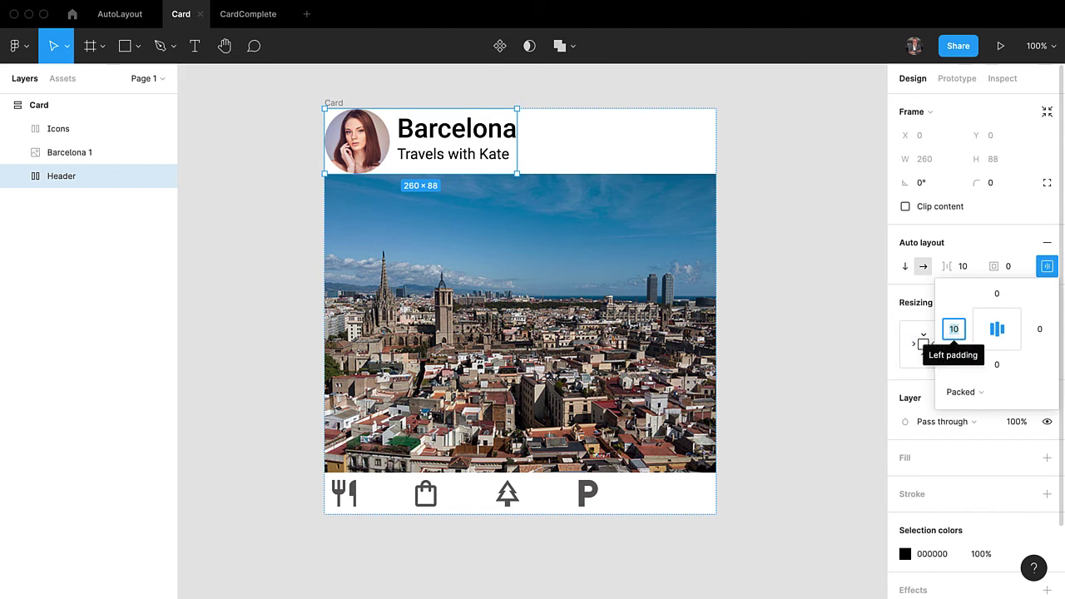
type("16")
key("Return")
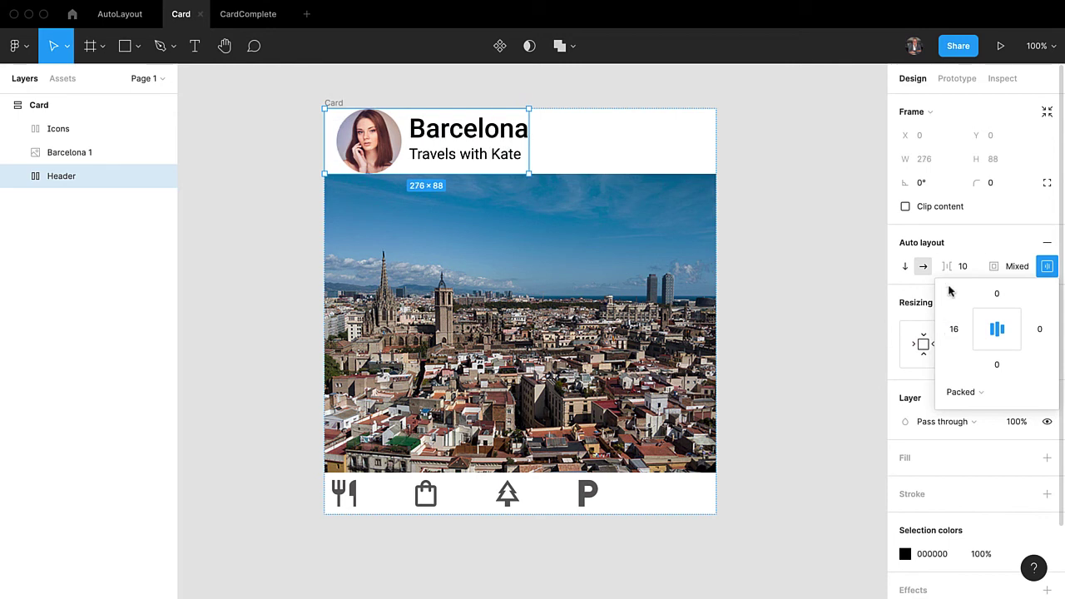
left_click(997, 294)
type("16")
key("Return")
left_click(996, 366)
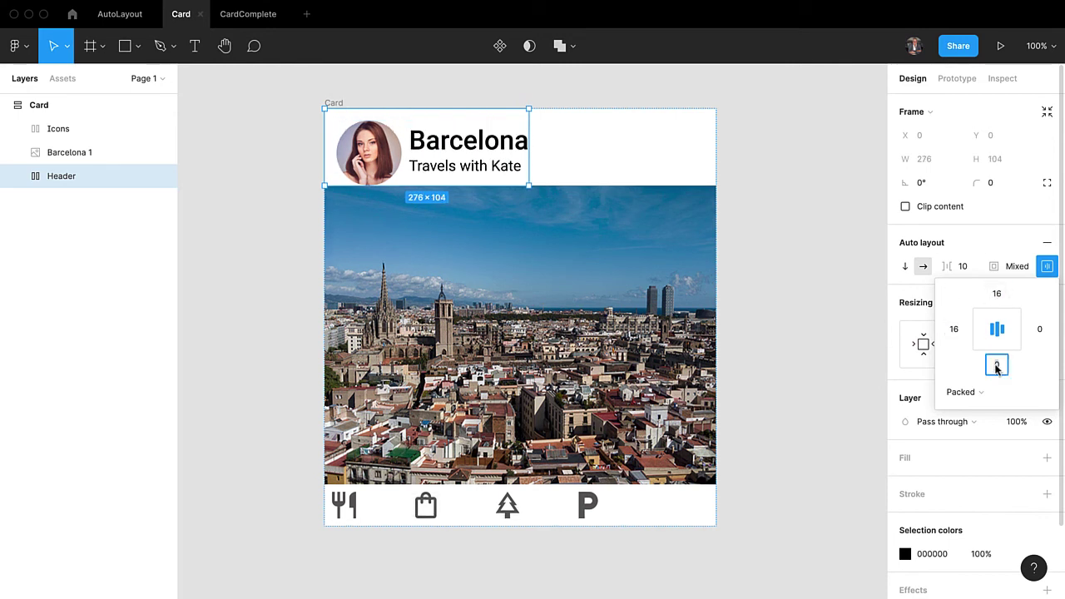
type("16")
key("Return")
left_click(803, 332)
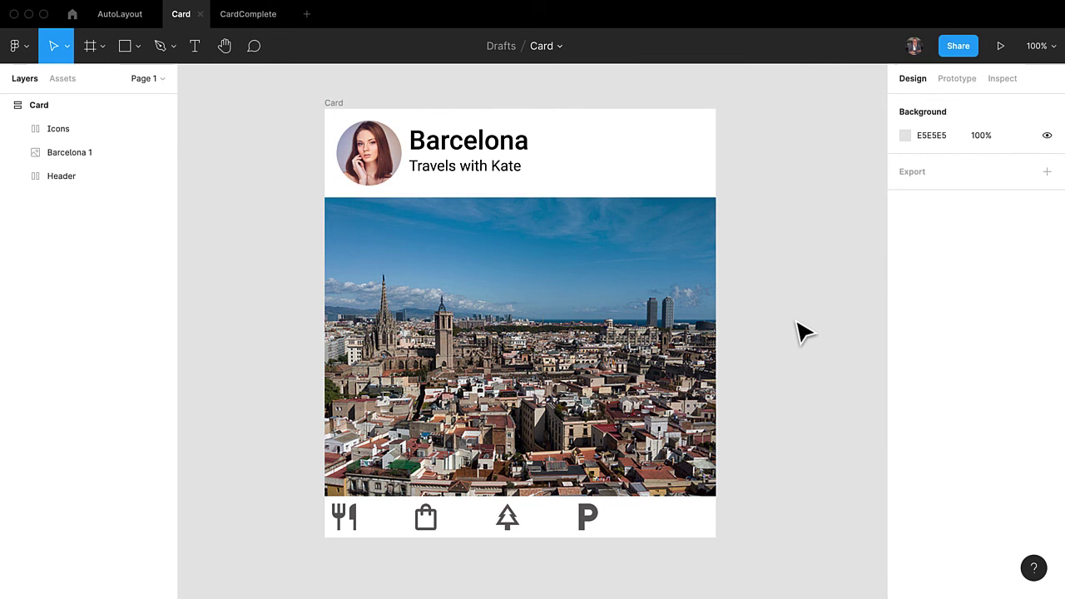
Set the Barcelona 1 image's width to Fill container
scroll(799, 333, "down", 2)
left_click(529, 299)
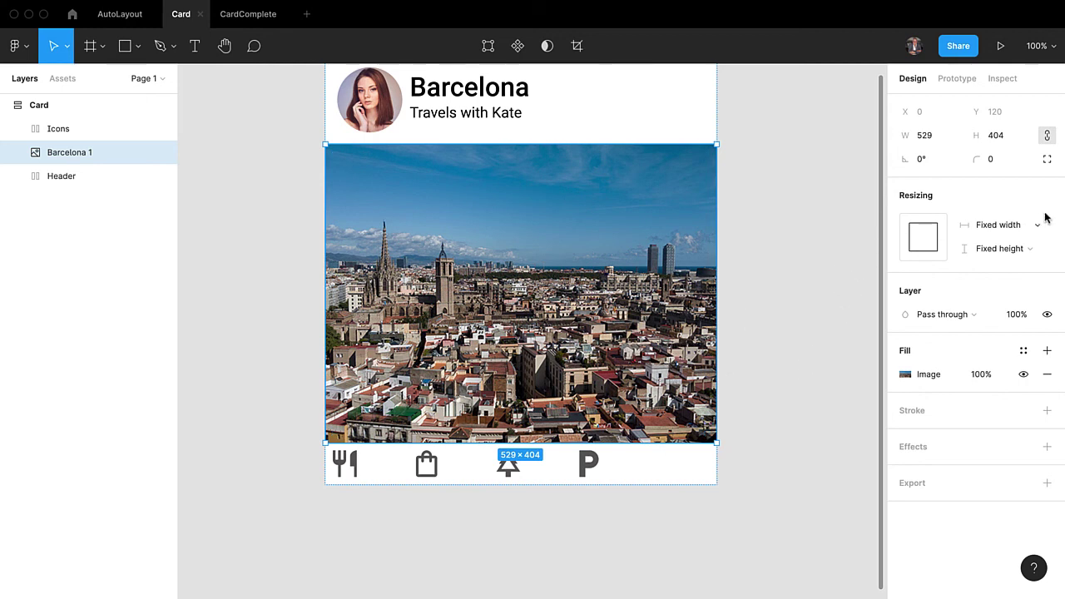
left_click(1009, 231)
left_click(1007, 241)
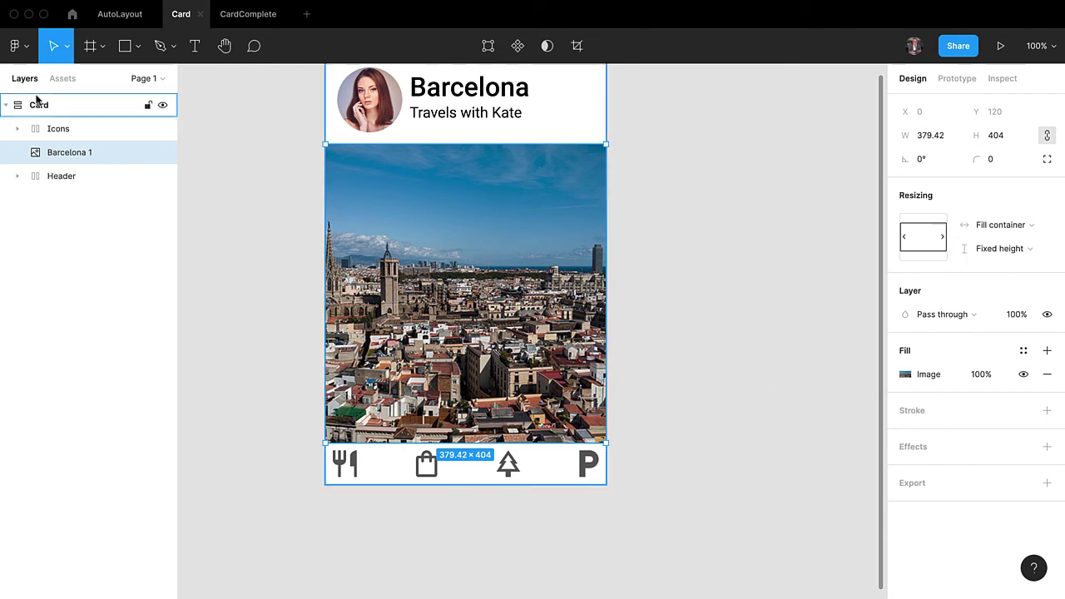
Set the Icons row's width and height to Fill container
left_click(54, 130)
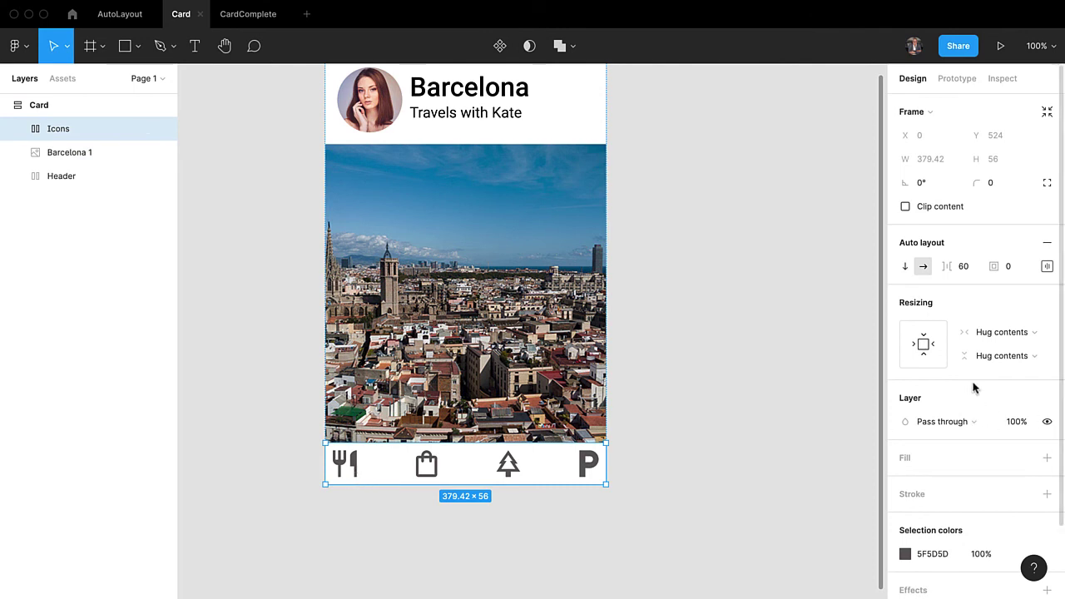
left_click(997, 334)
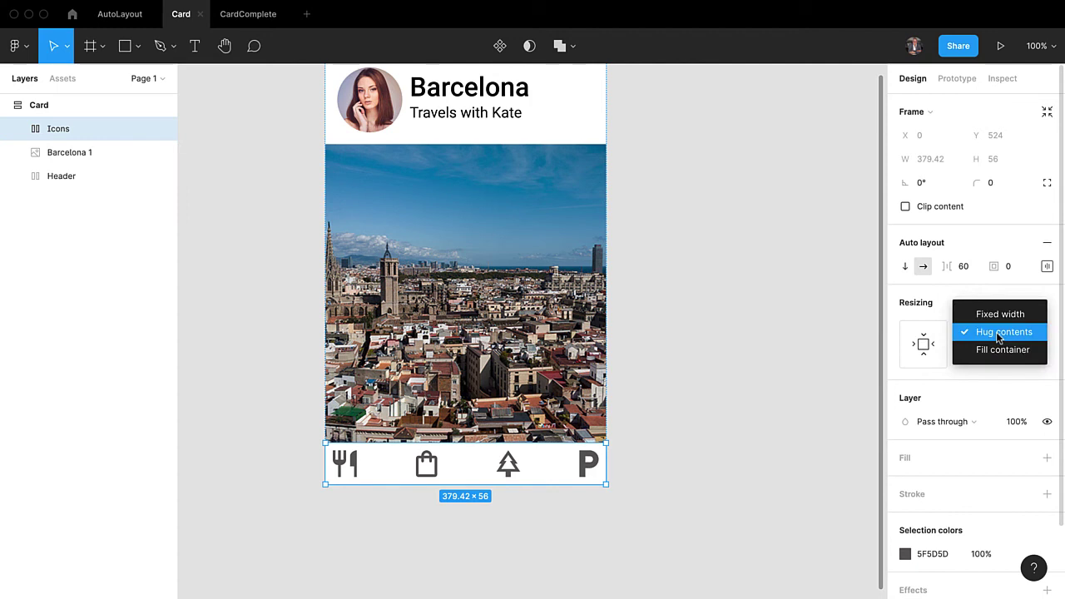
left_click(999, 349)
left_click(997, 357)
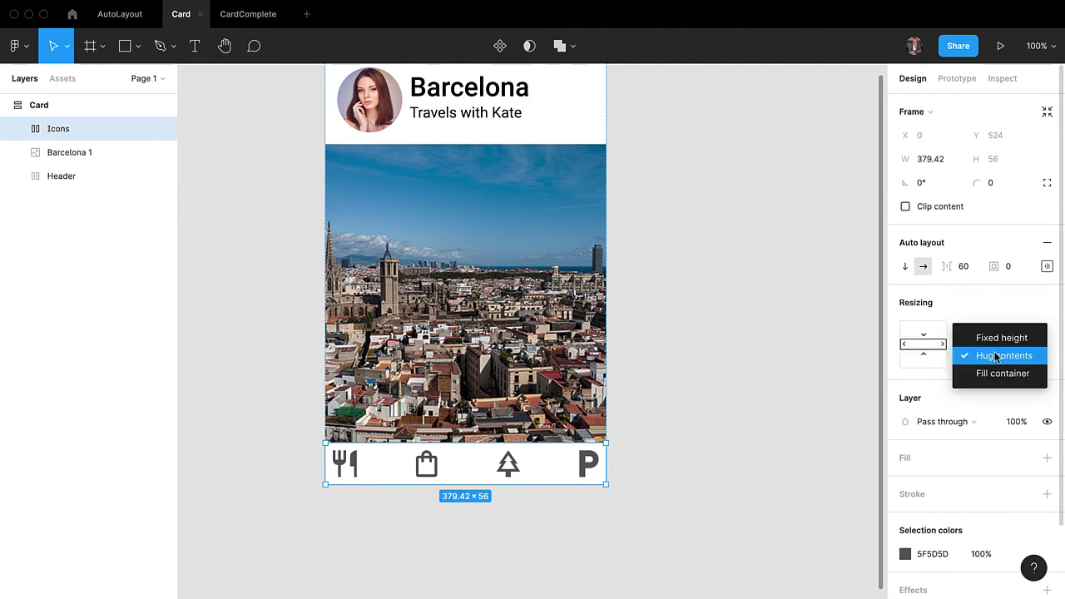
left_click(993, 374)
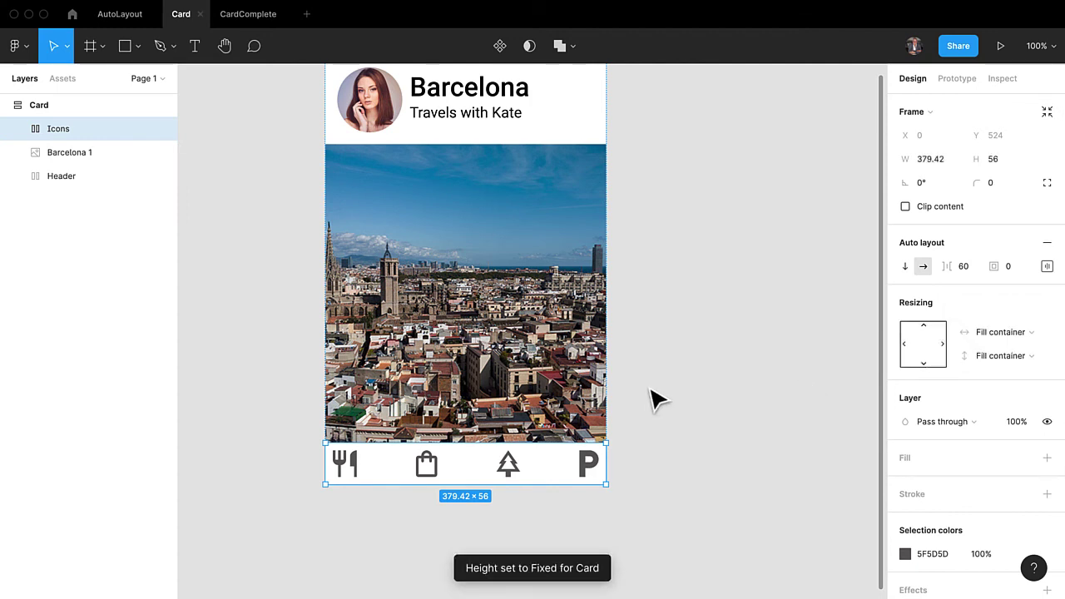
left_click(675, 374)
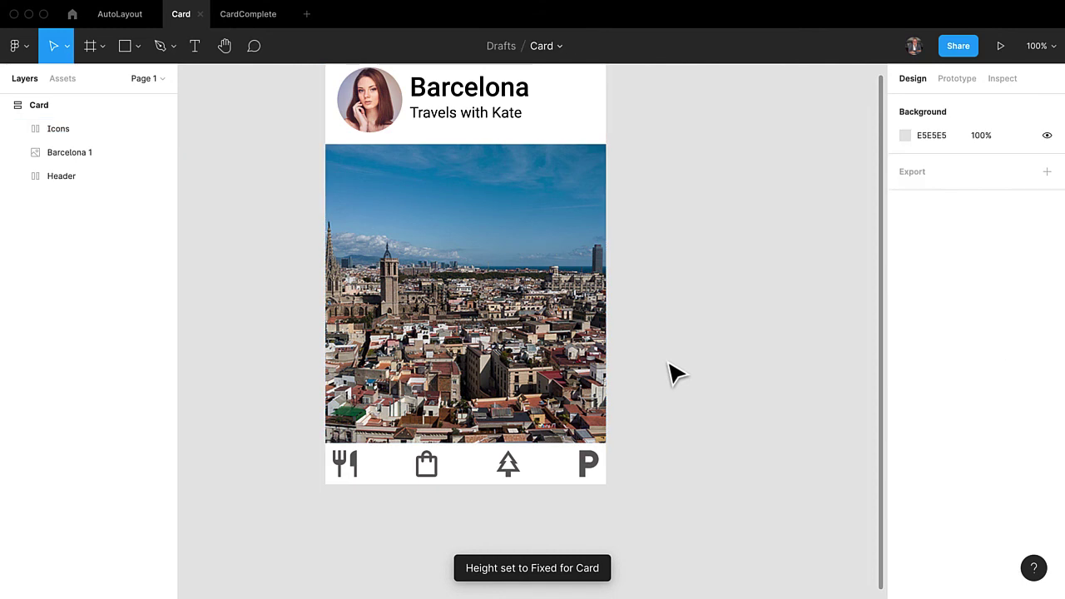
scroll(678, 366, "up", 2)
Drag the Card's corner handle to resize it to 487 × 591
left_click(37, 107)
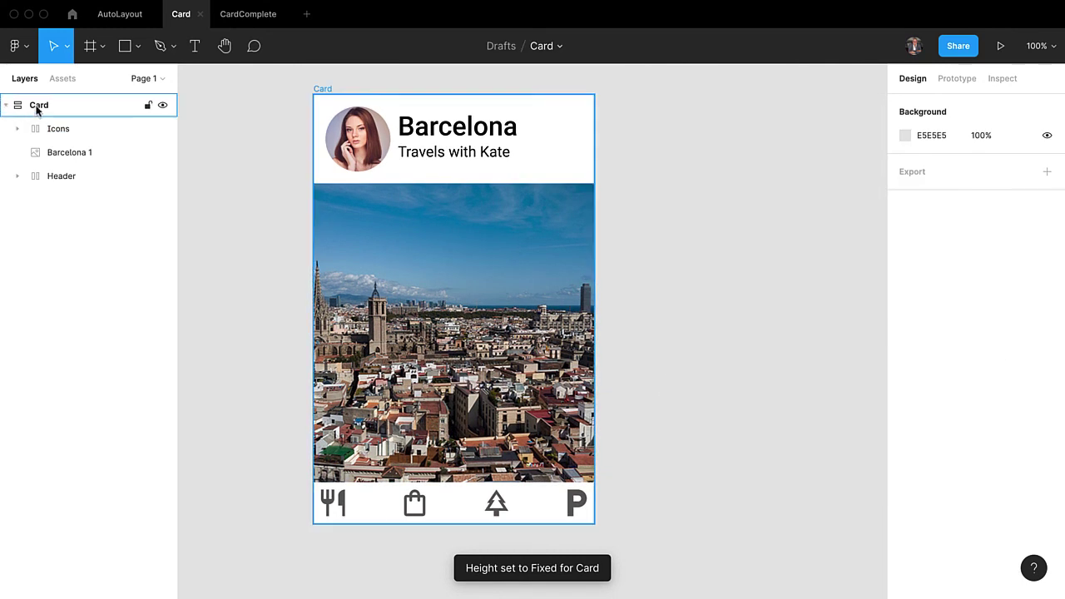
left_click(37, 106)
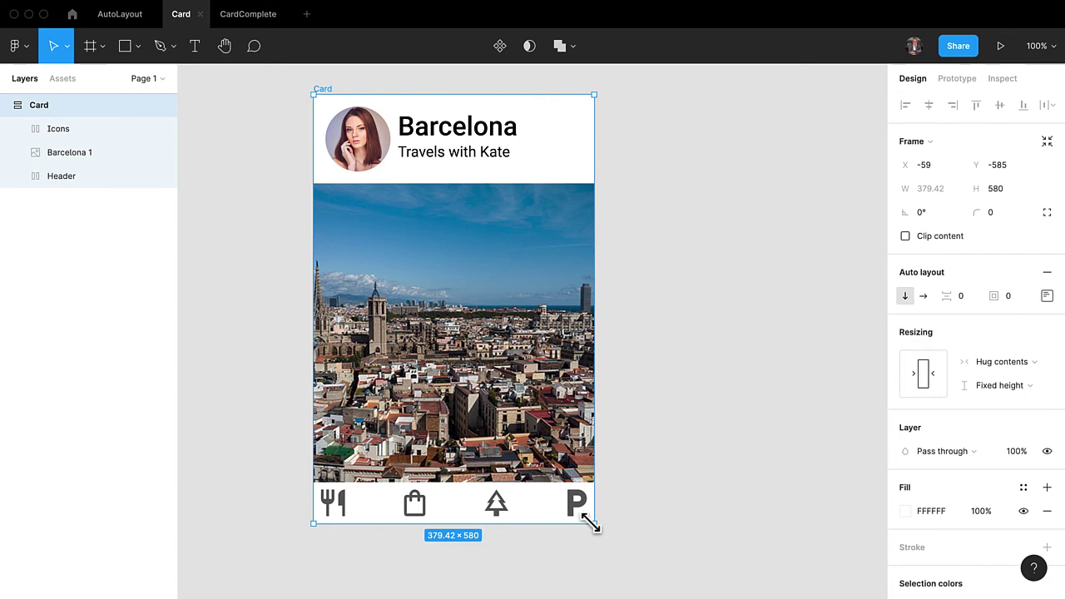
left_click_drag(593, 523, 678, 537)
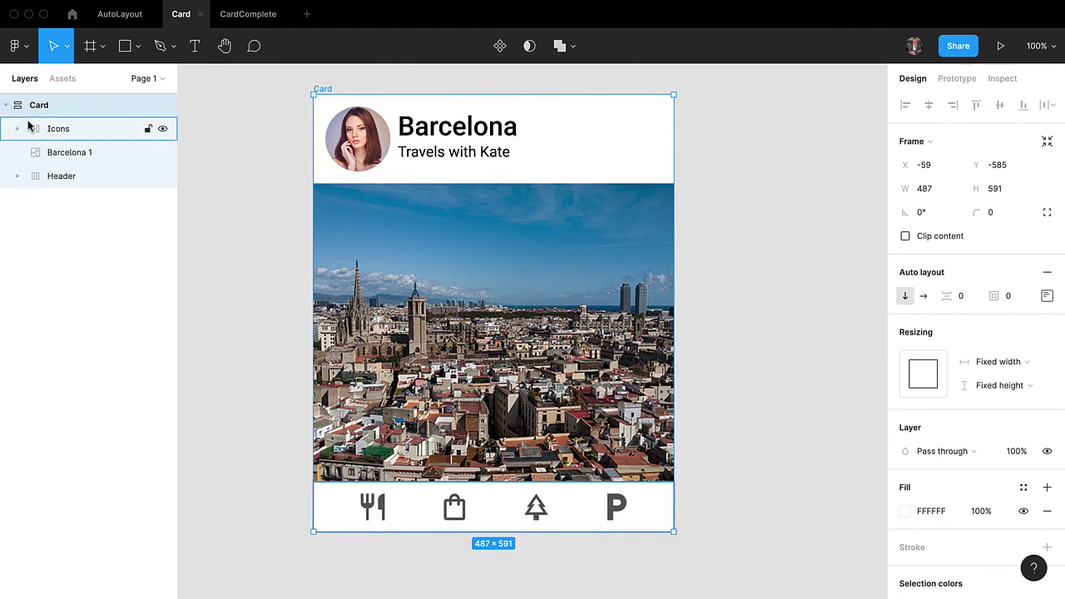
left_click(55, 131)
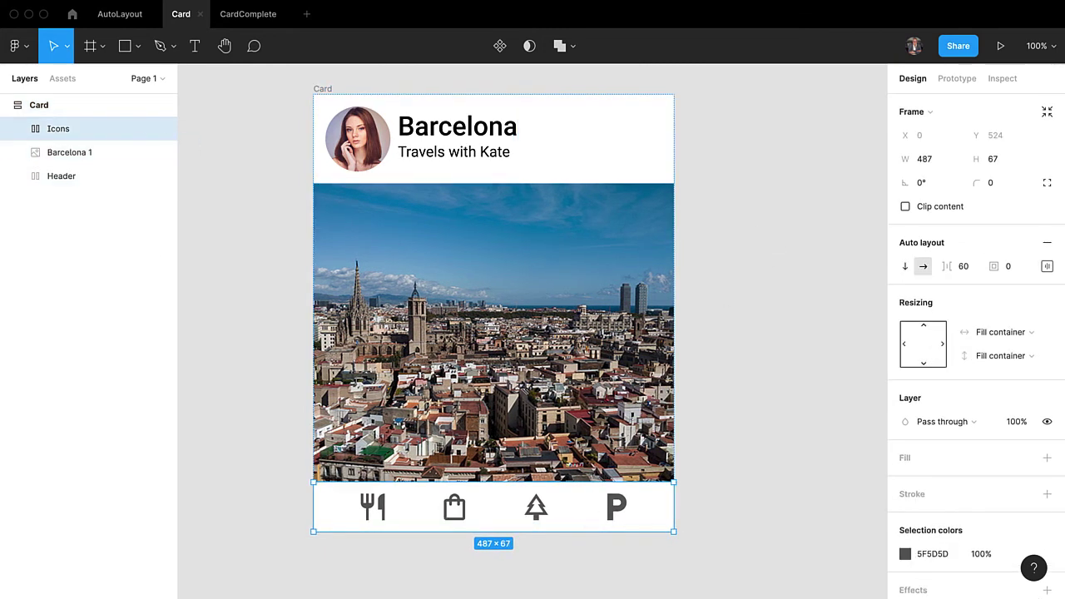
Set the Icons row's padding to 16 top and bottom, 20 left and right
left_click(1048, 267)
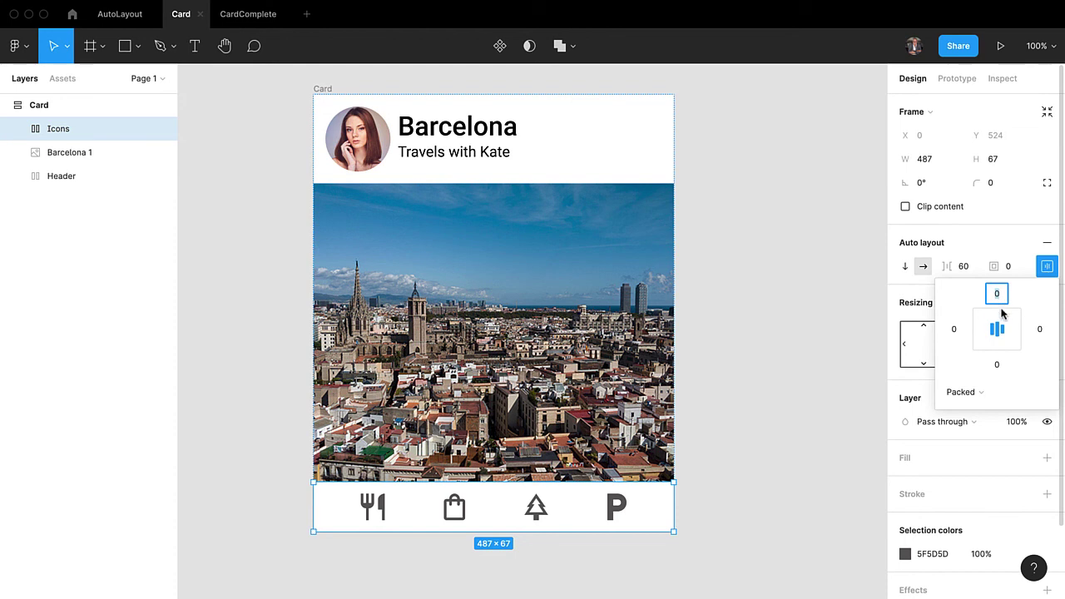
type("16")
key("Return")
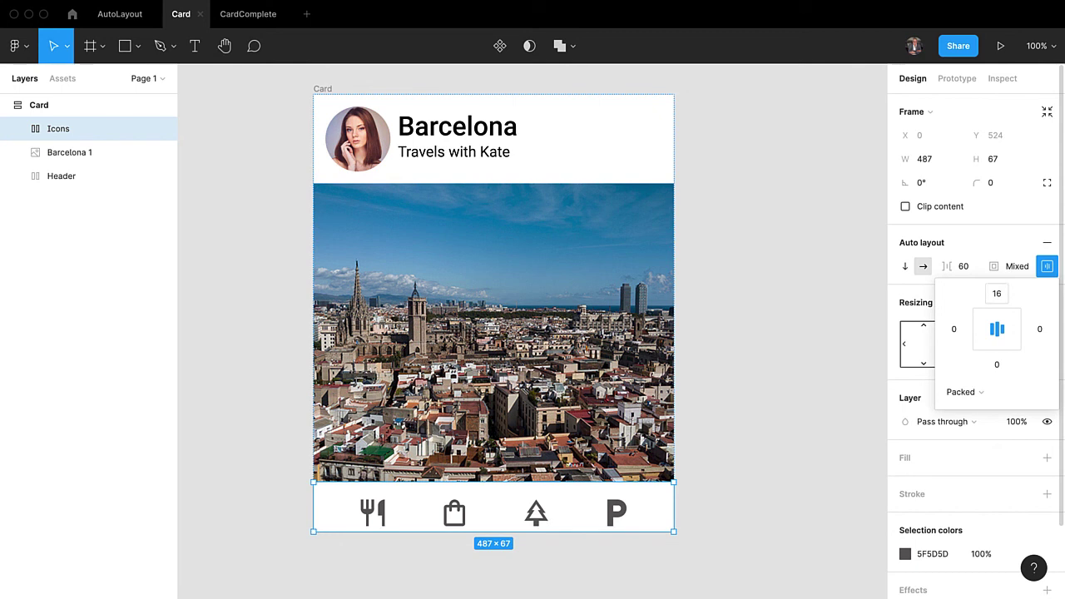
left_click(997, 364)
type("16")
left_click(954, 329)
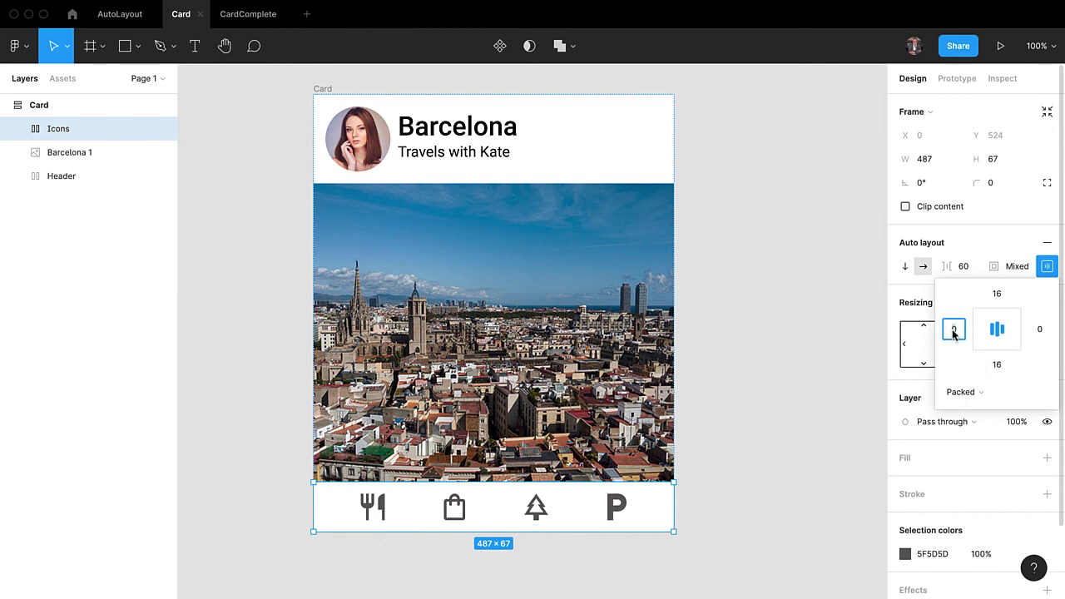
type("2")
left_click(1039, 331)
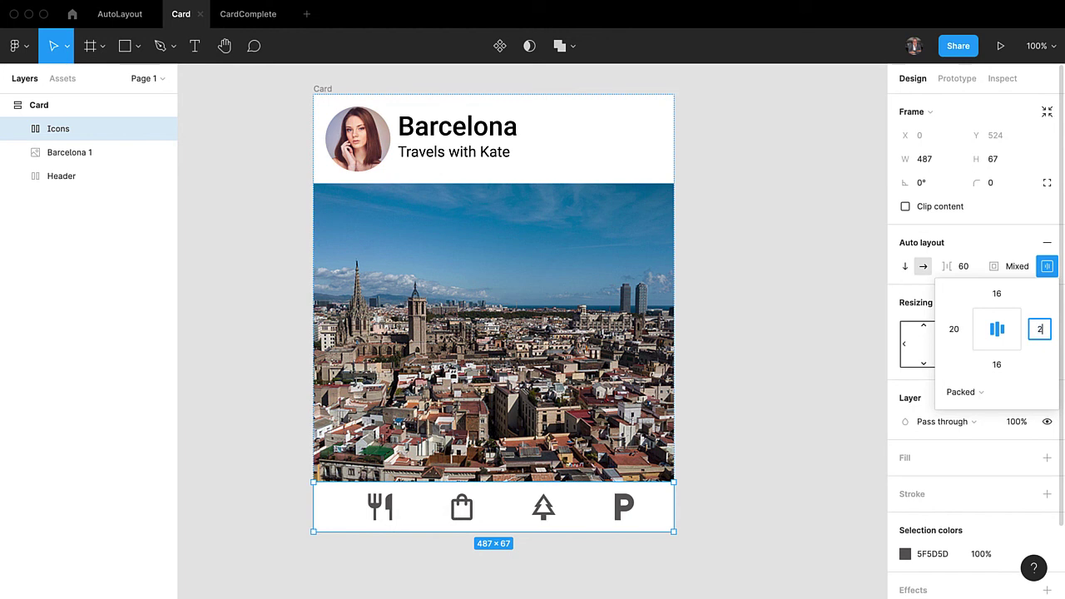
type("20")
key("Return")
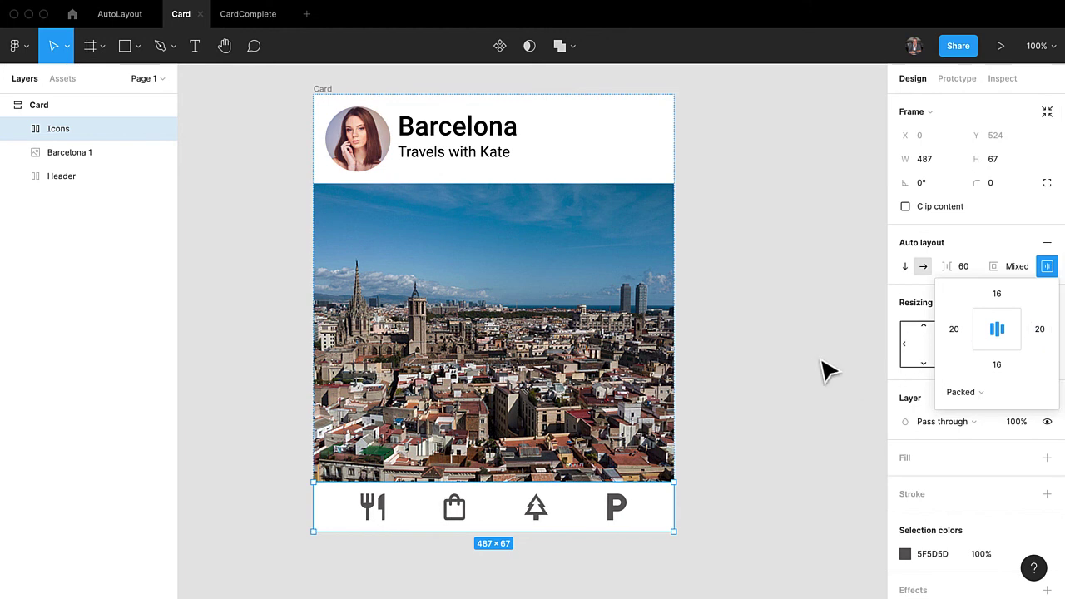
left_click(824, 370)
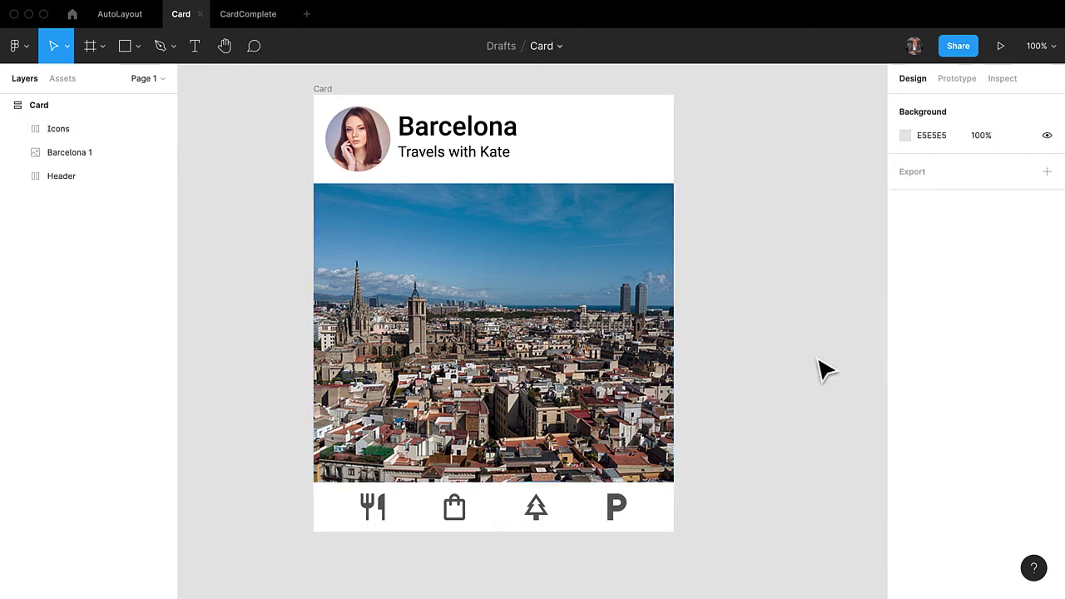
Drag the Card's bottom-right handle to widen it to 587 px
left_click(328, 91)
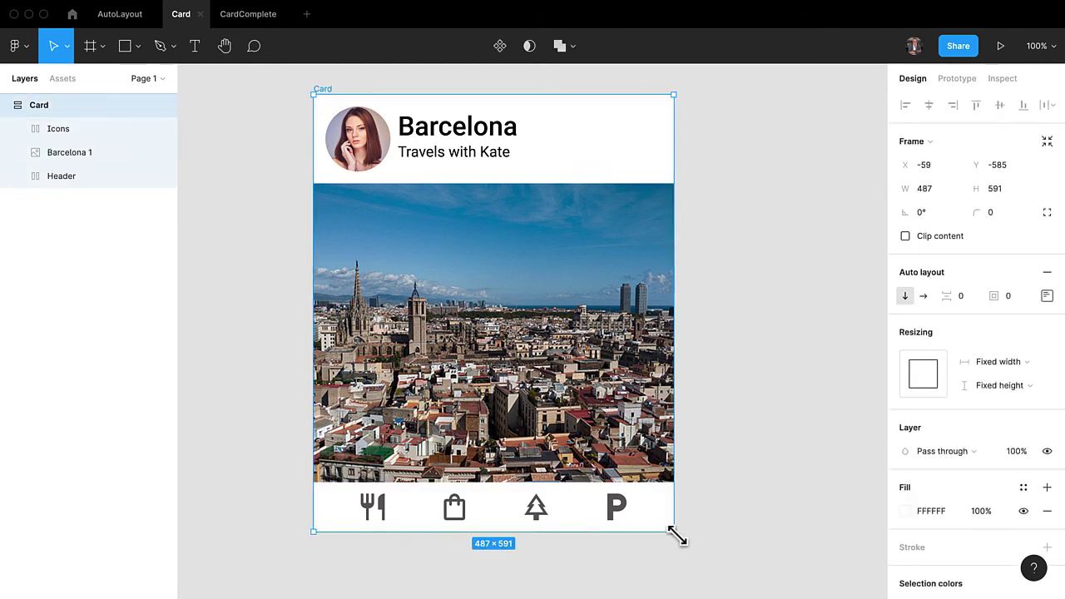
left_click_drag(677, 537, 747, 537)
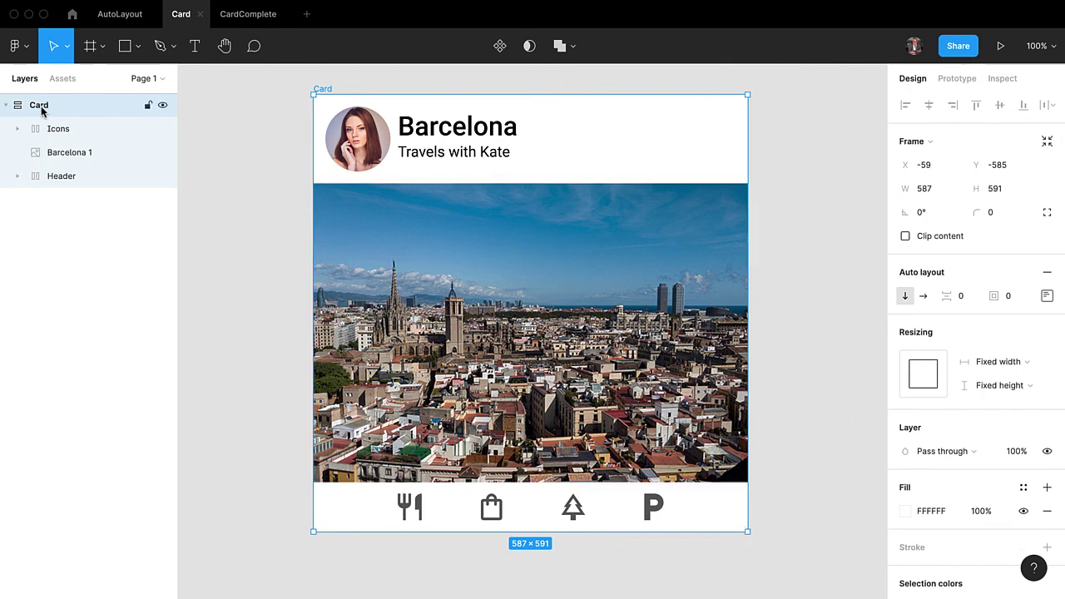
Set the Card's corner radius to 5 and add a Drop shadow effect
left_click(993, 215)
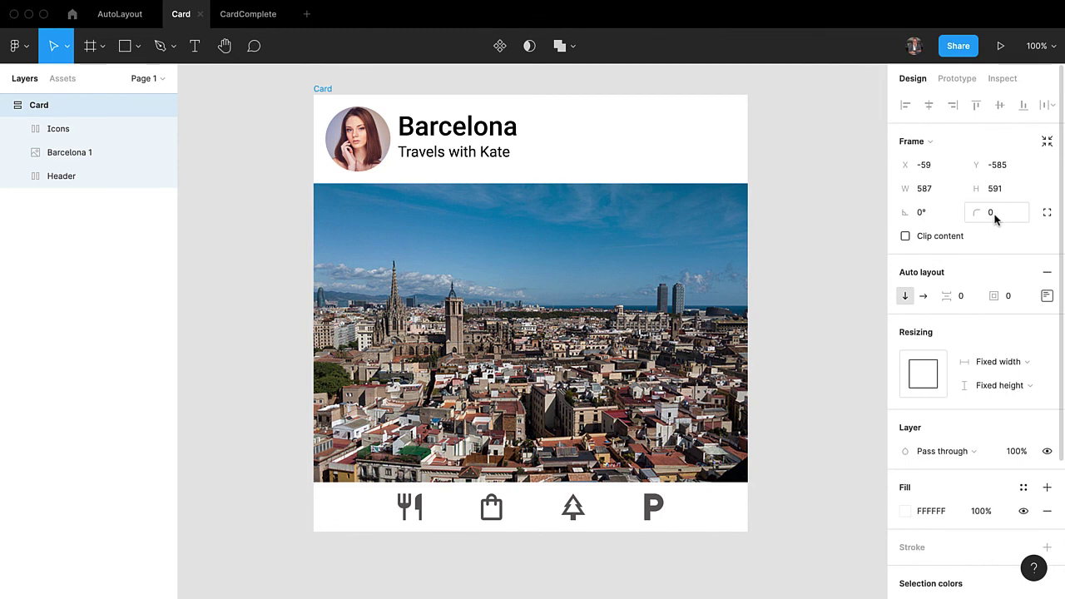
key("BackSpace")
type("5")
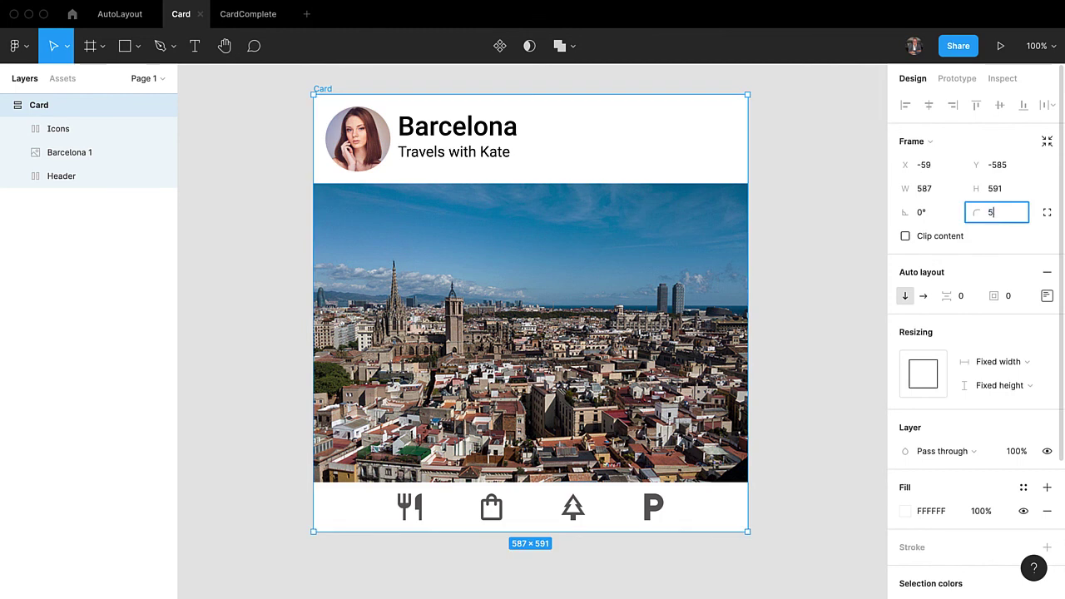
key("Return")
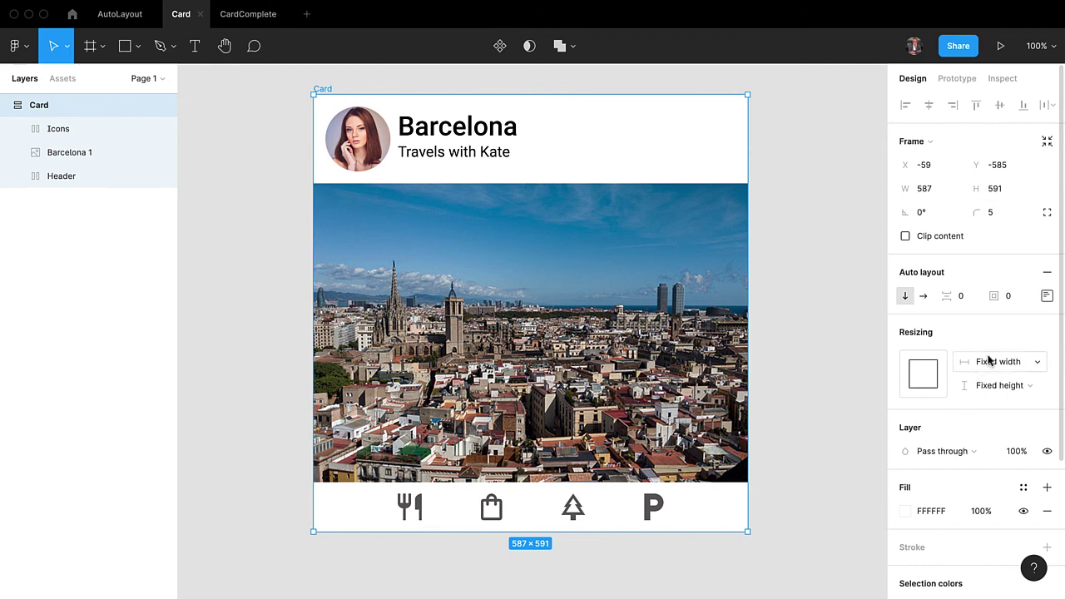
scroll(943, 444, "down", 5)
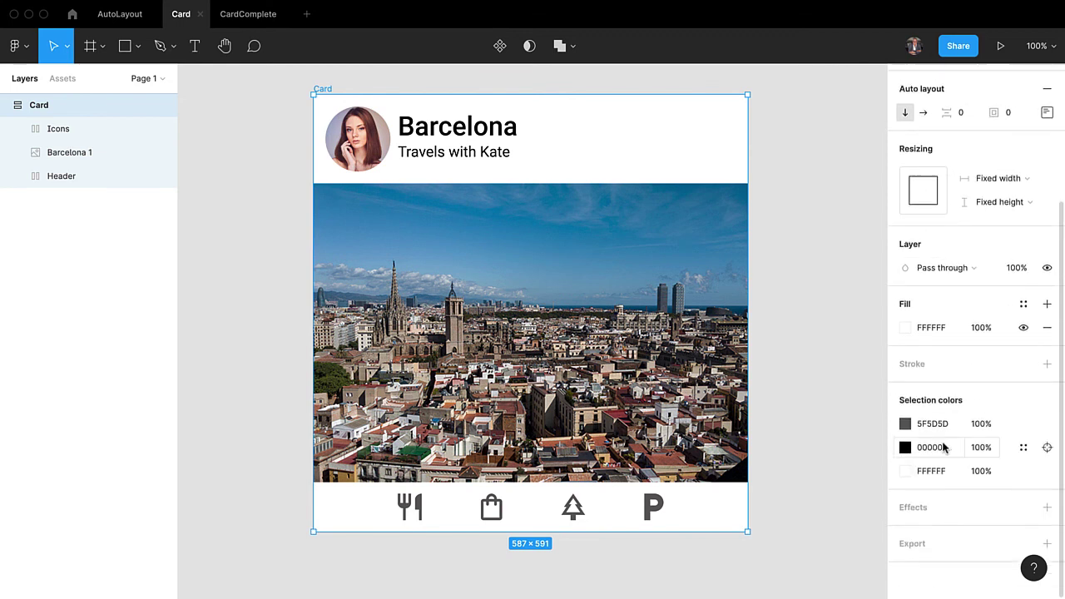
left_click(919, 506)
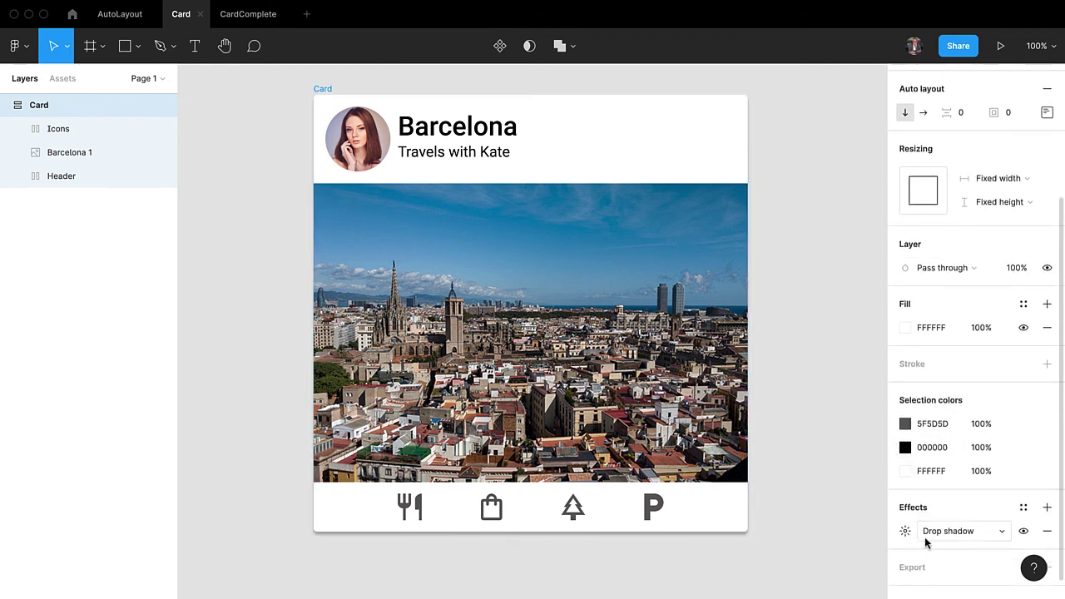